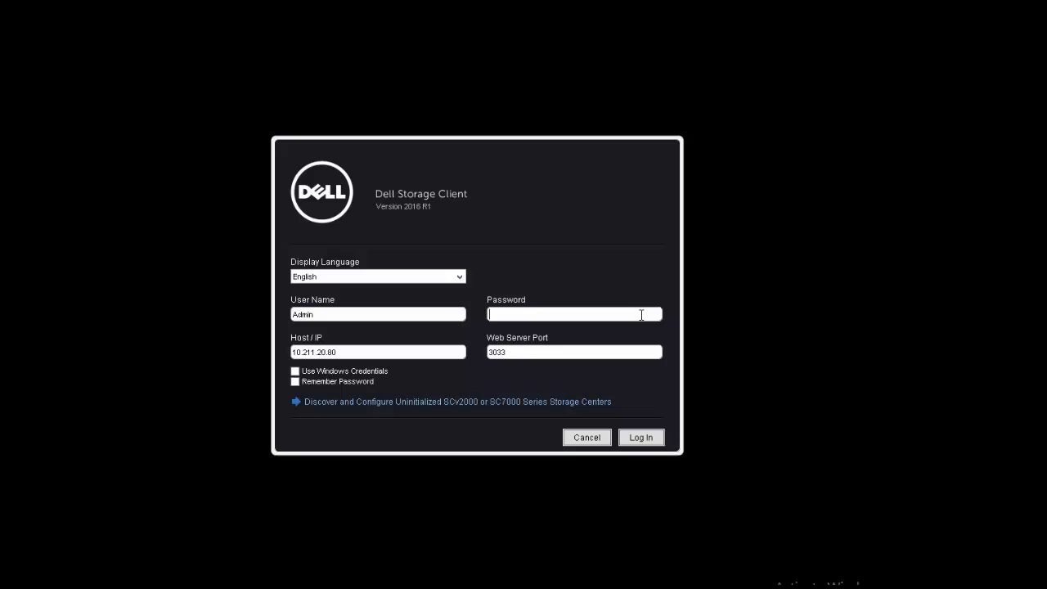
- Log in to the storage client with the account password and open the Fault Domains view of the storage center
text(****)
key(Return)
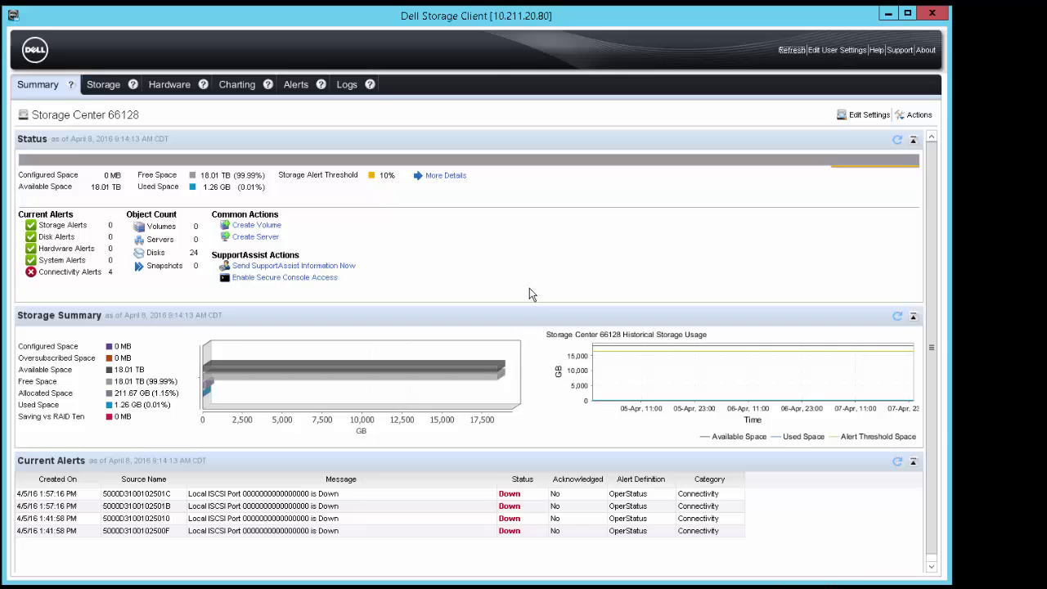
click(103, 86)
click(71, 157)
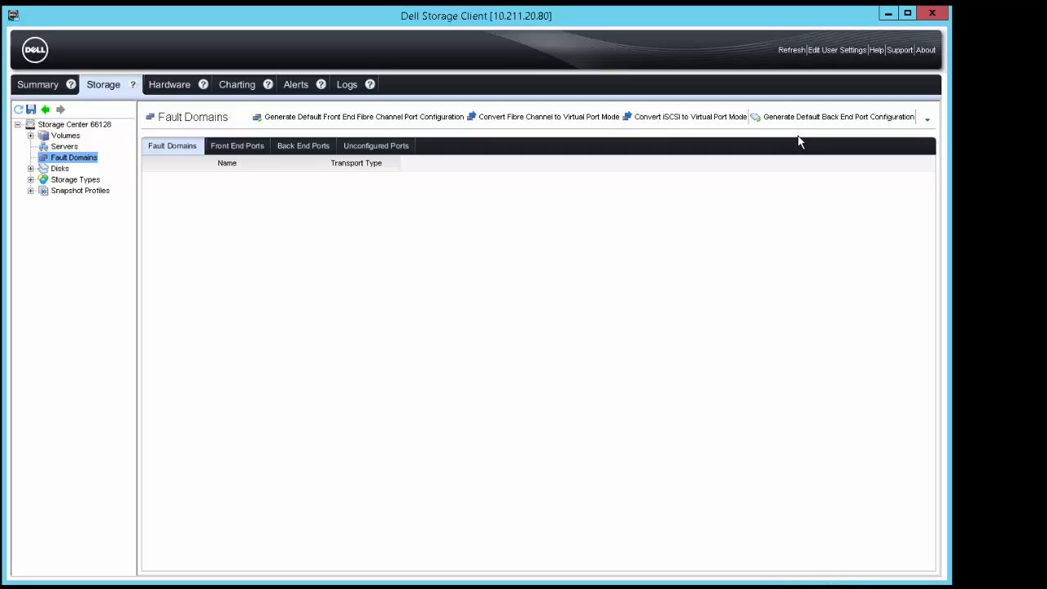
click(931, 122)
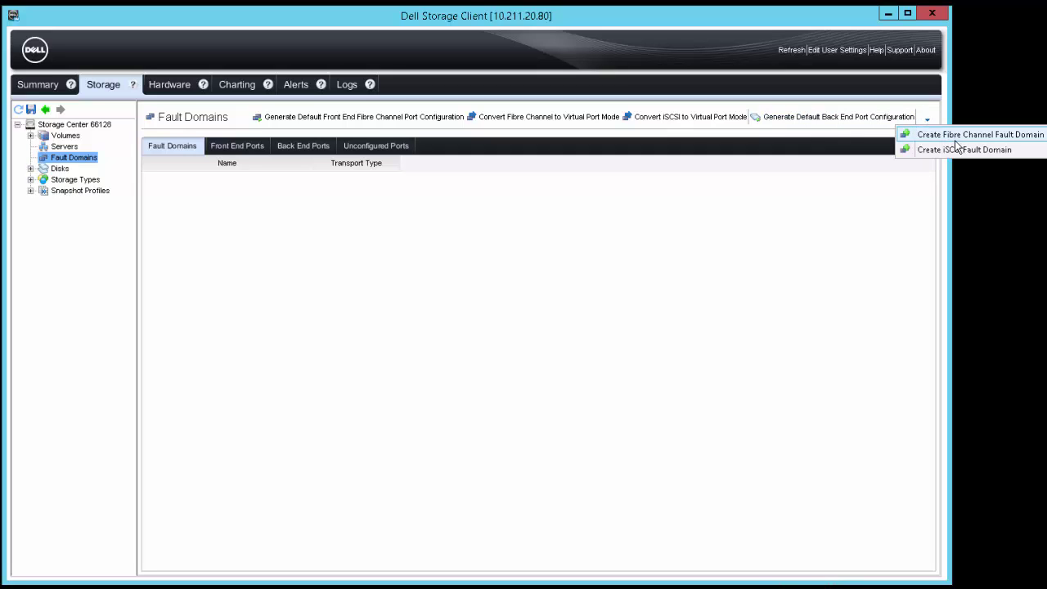
click(1035, 120)
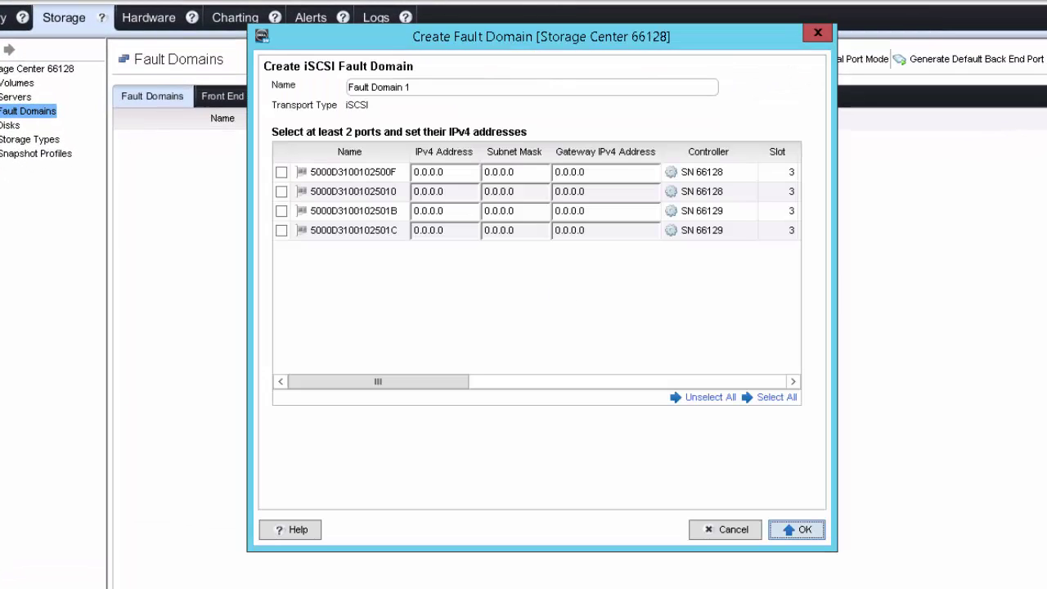
drag(442, 86, 291, 94)
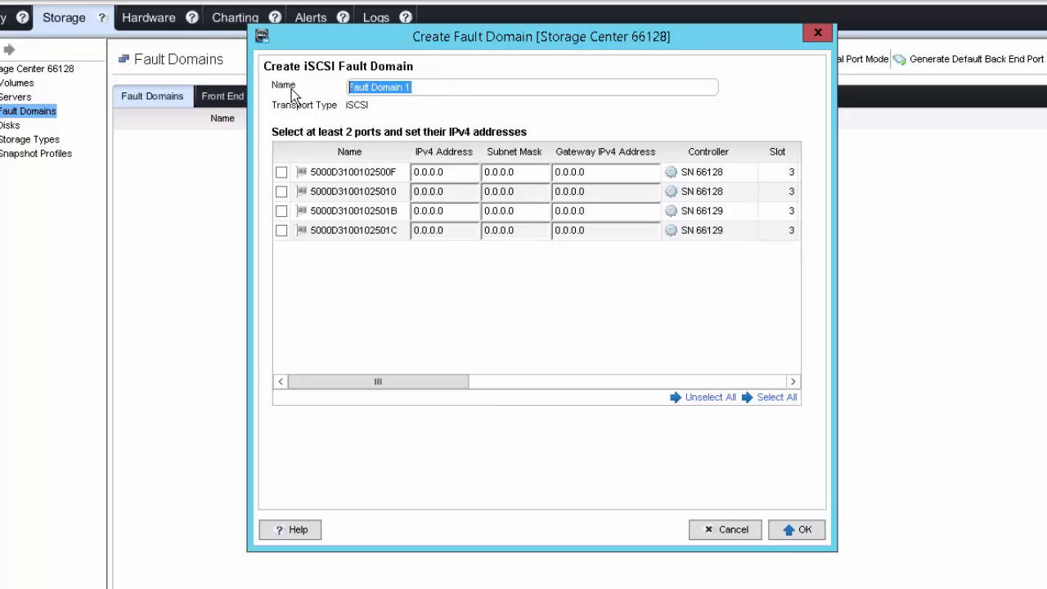
text(iSCS)
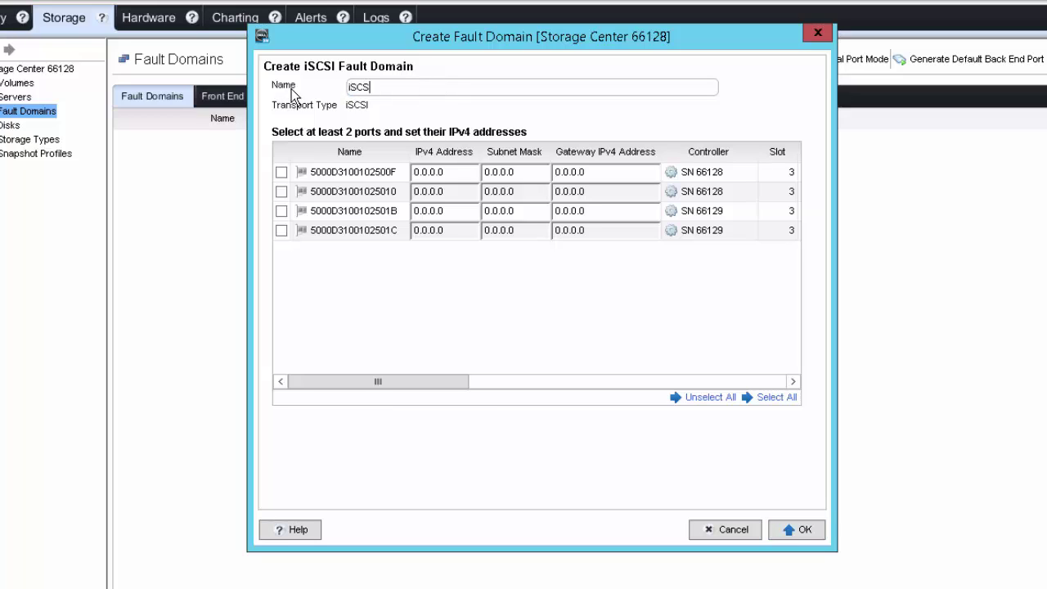
text(I FD01)
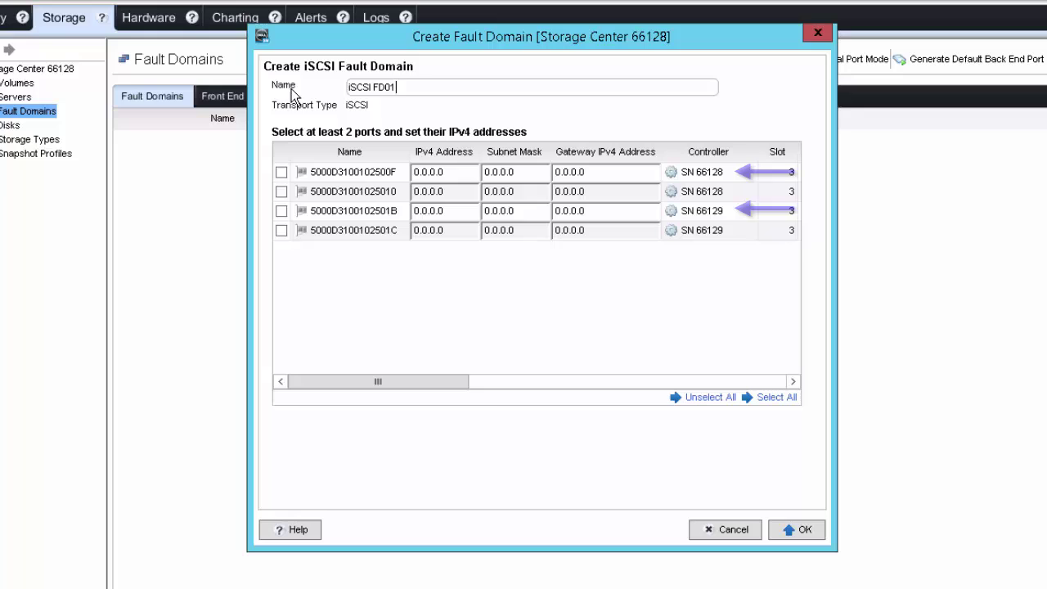
click(281, 172)
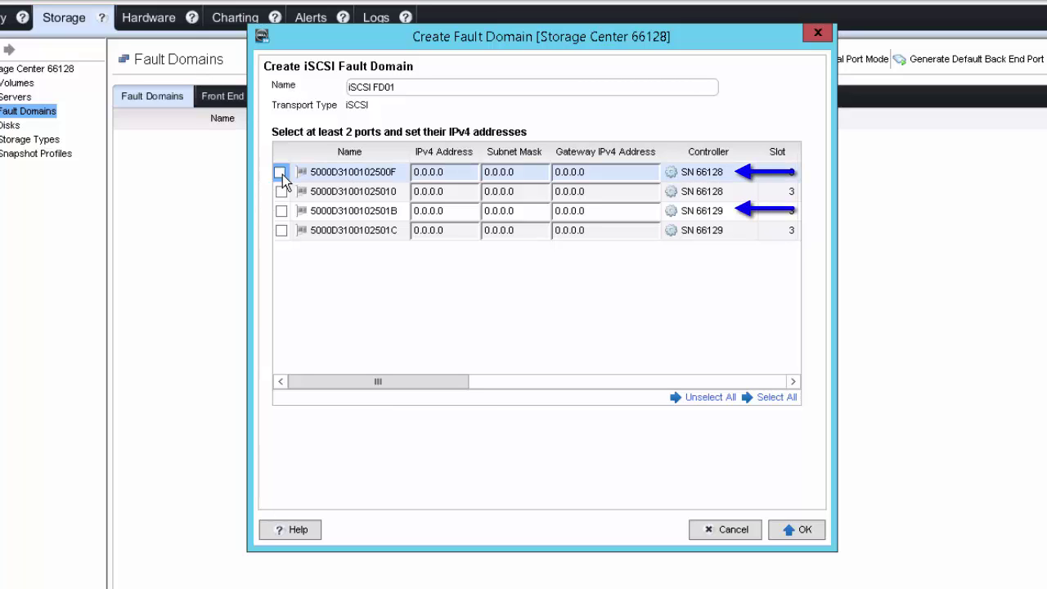
click(282, 211)
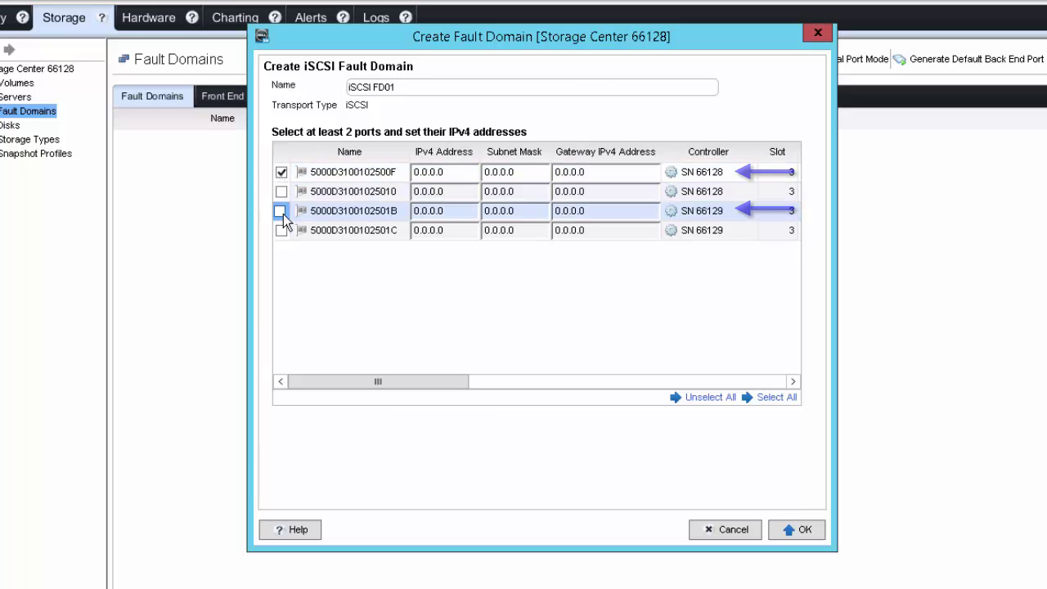
click(427, 171)
click(426, 171)
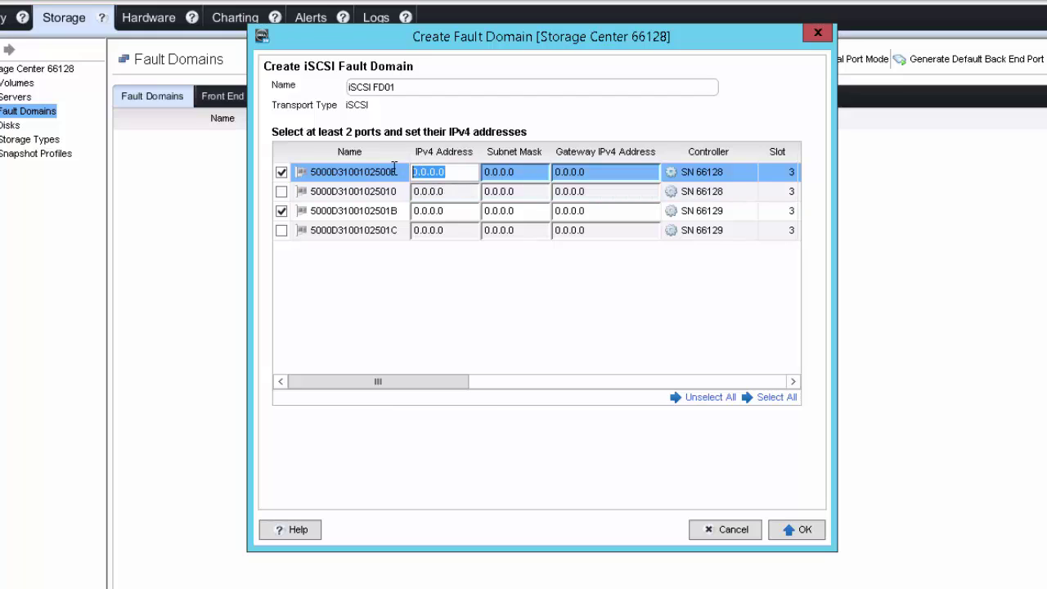
text(172.16.)
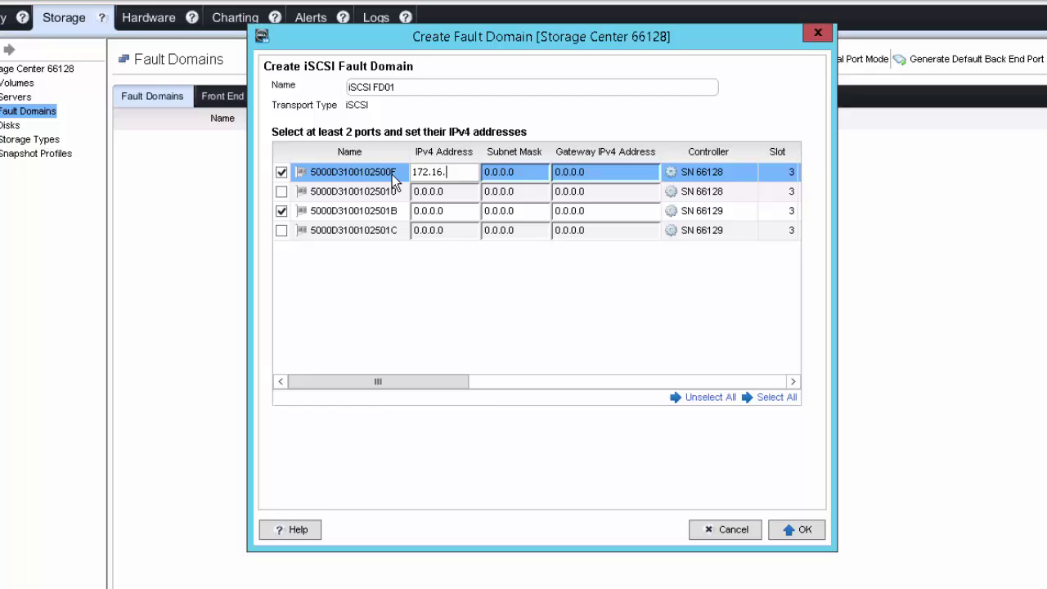
text(31.10)
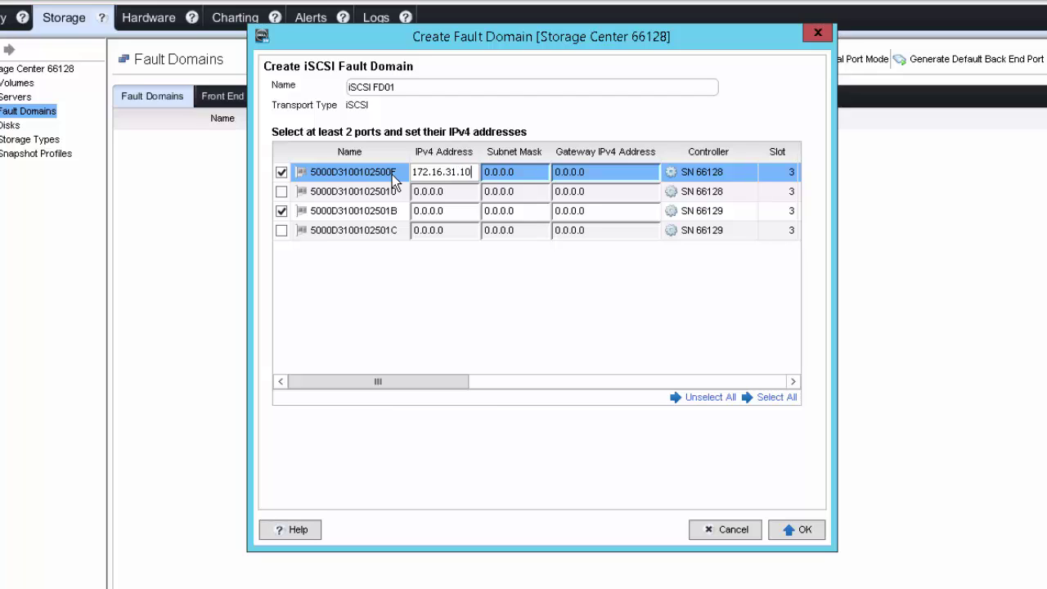
key(Tab)
key(BackSpace)
key(BackSpace)
key(BackSpace)
key(BackSpace)
key(BackSpace)
key(BackSpace)
key(BackSpace)
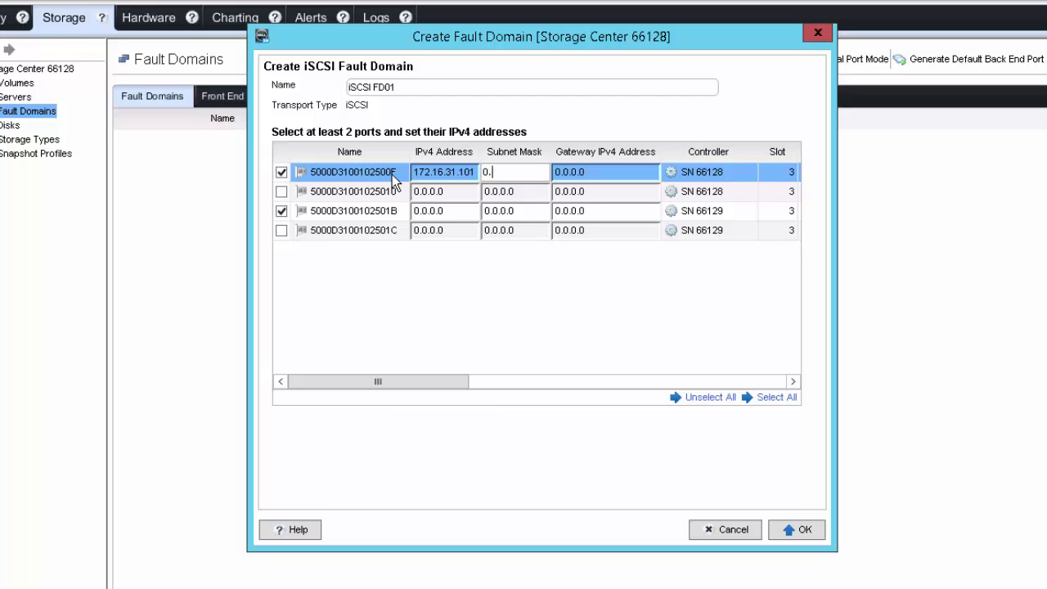
text(255.255.255.0)
click(454, 211)
drag(456, 209, 404, 197)
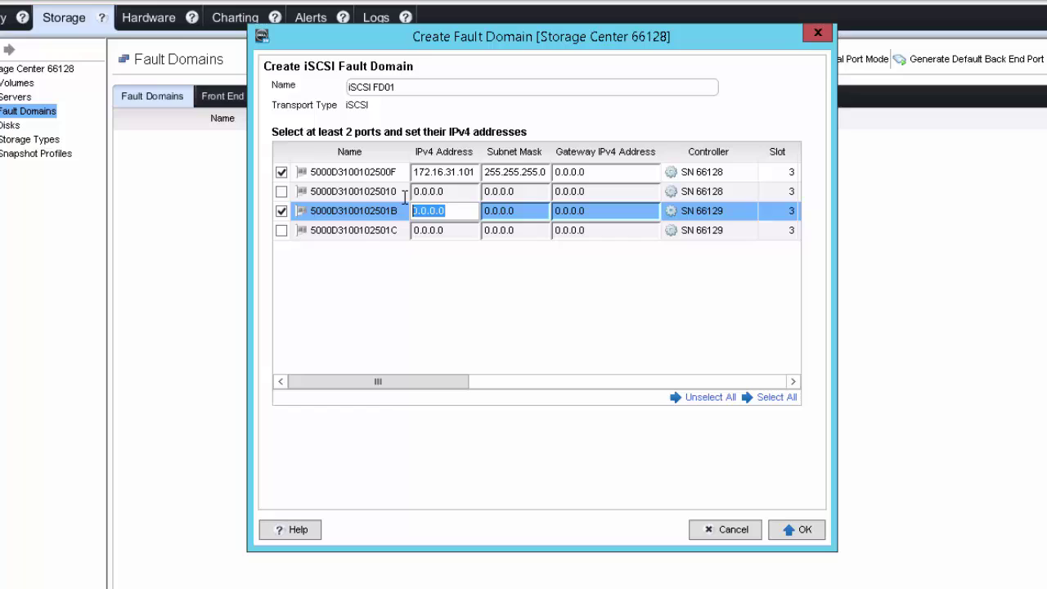
text(172)
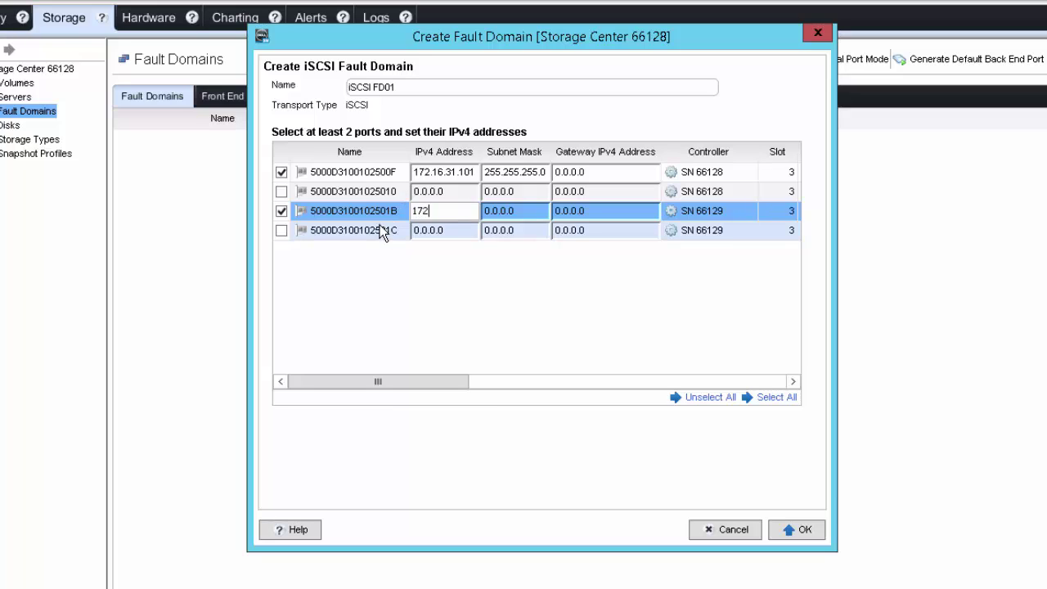
text(.16.31.102)
key(Tab)
key(BackSpace)
key(BackSpace)
key(BackSpace)
key(BackSpace)
key(BackSpace)
key(BackSpace)
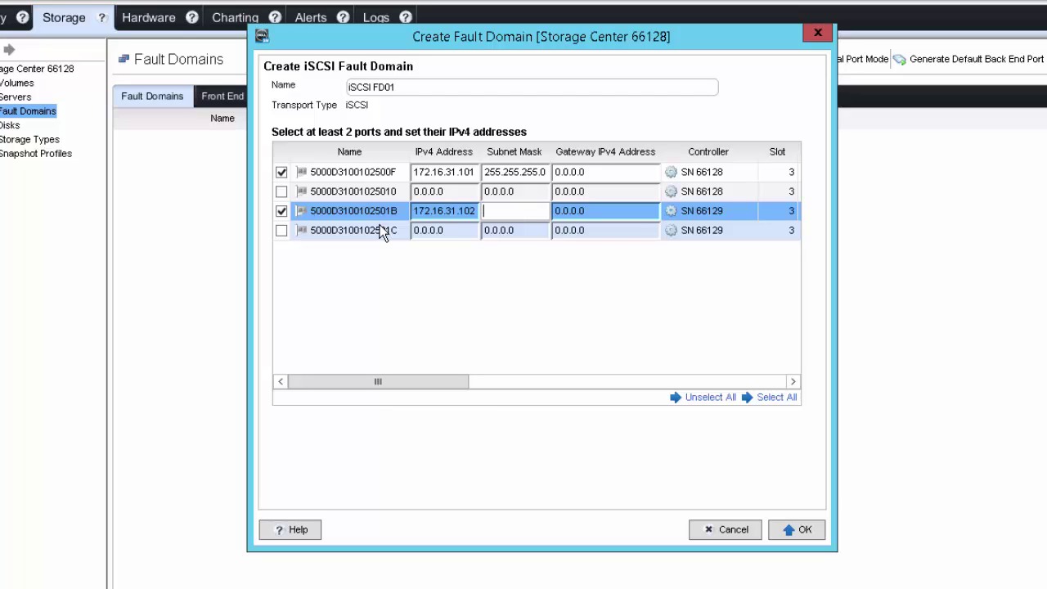
text(255.255.255)
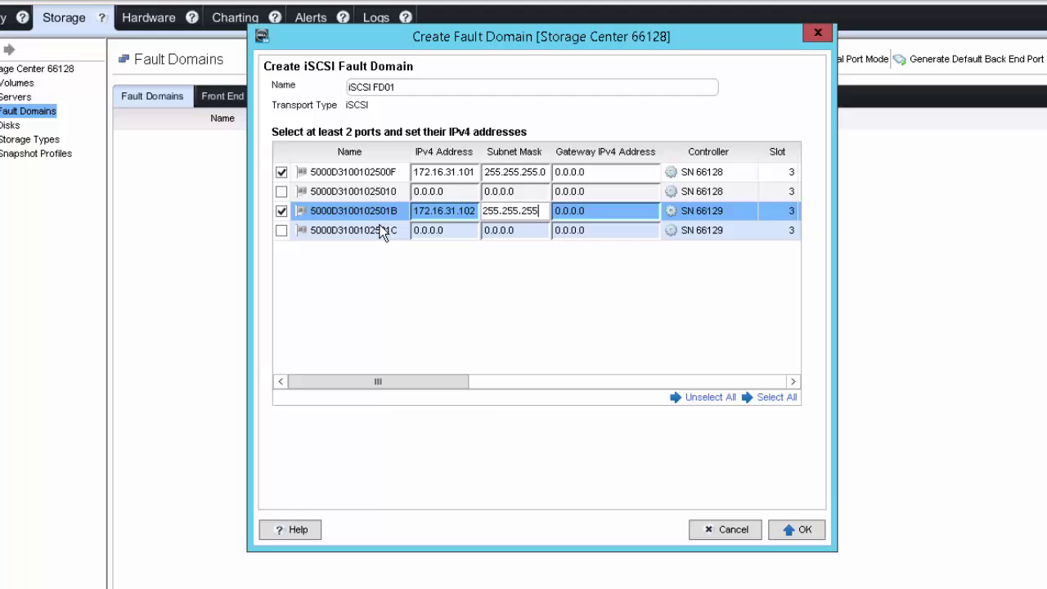
text(.0)
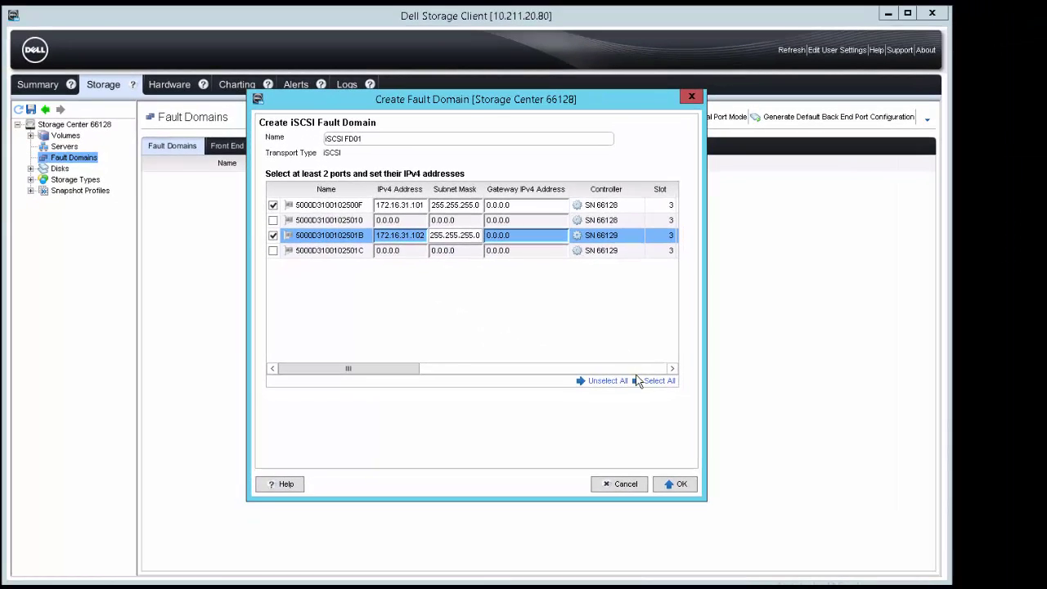
click(795, 529)
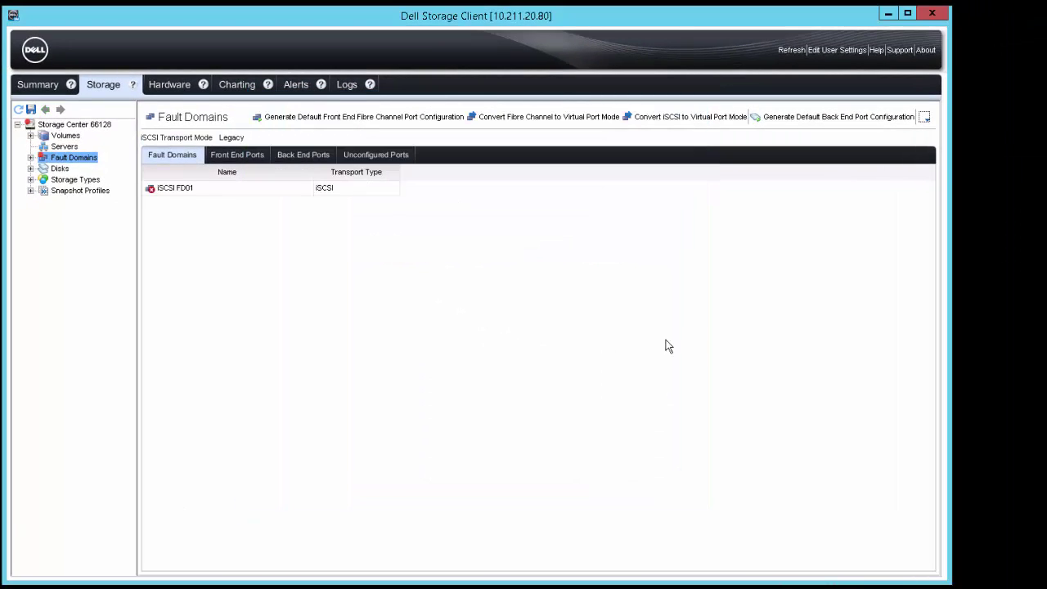
click(925, 118)
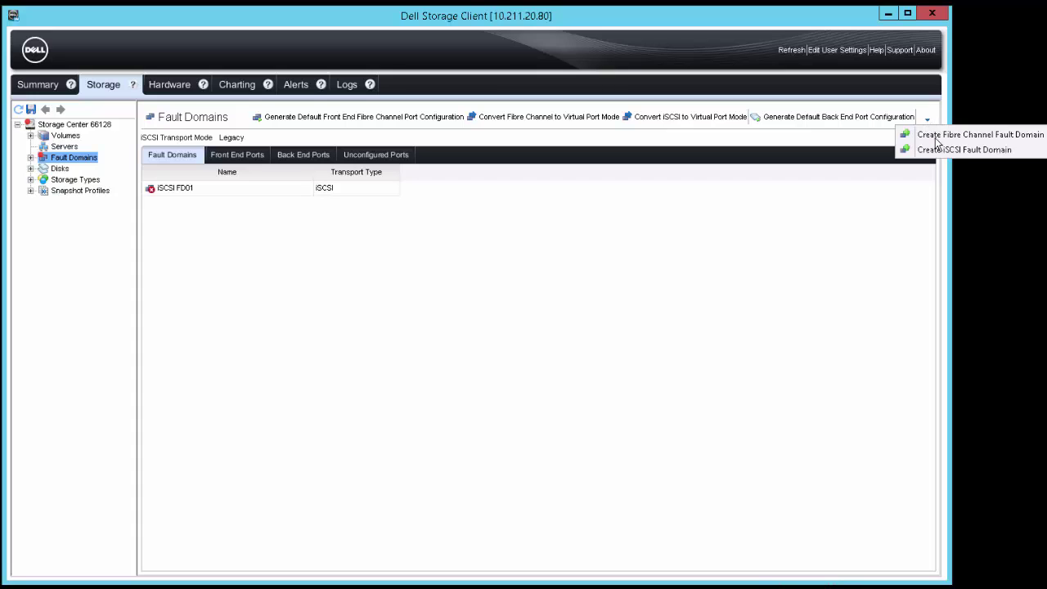
click(941, 150)
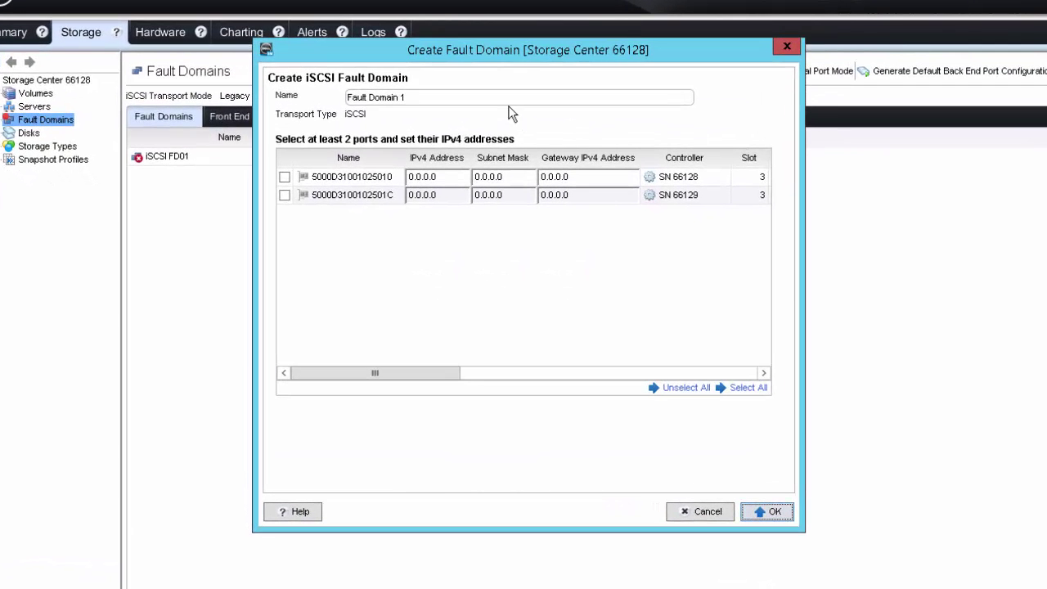
triple_click(380, 96)
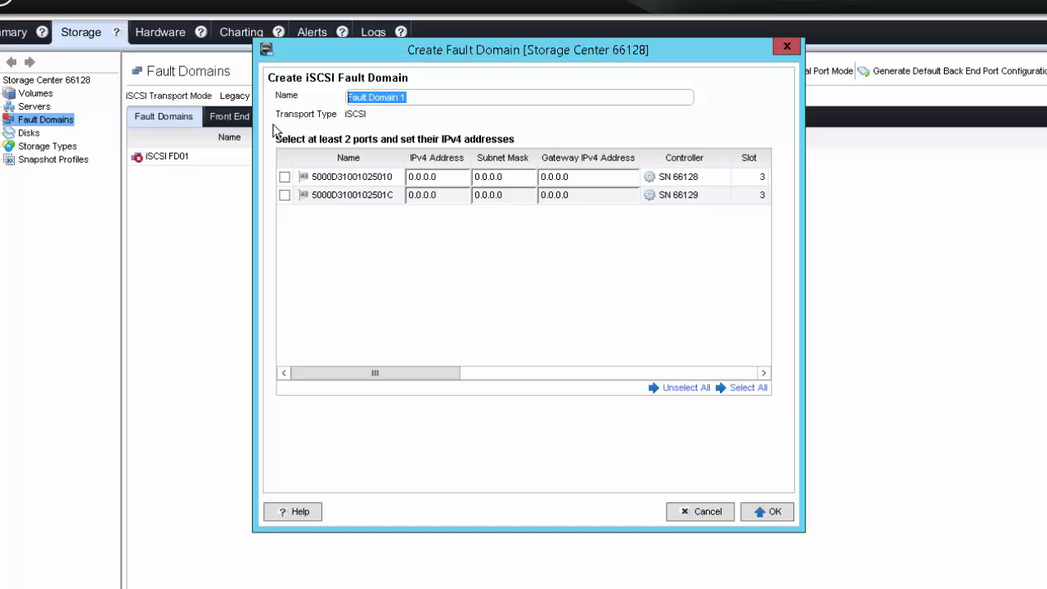
text(iSCSI FD02)
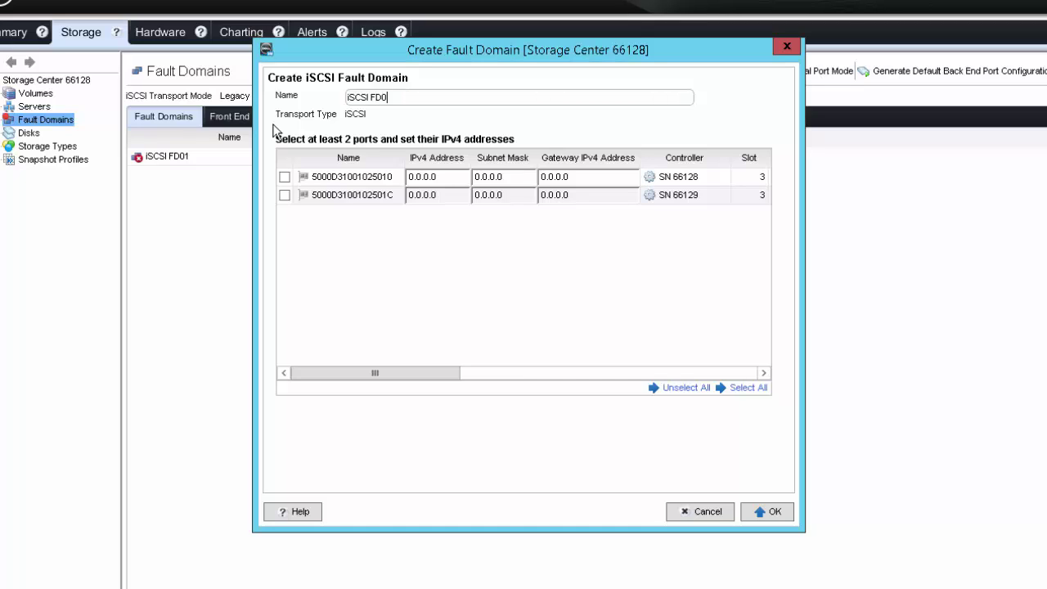
click(284, 177)
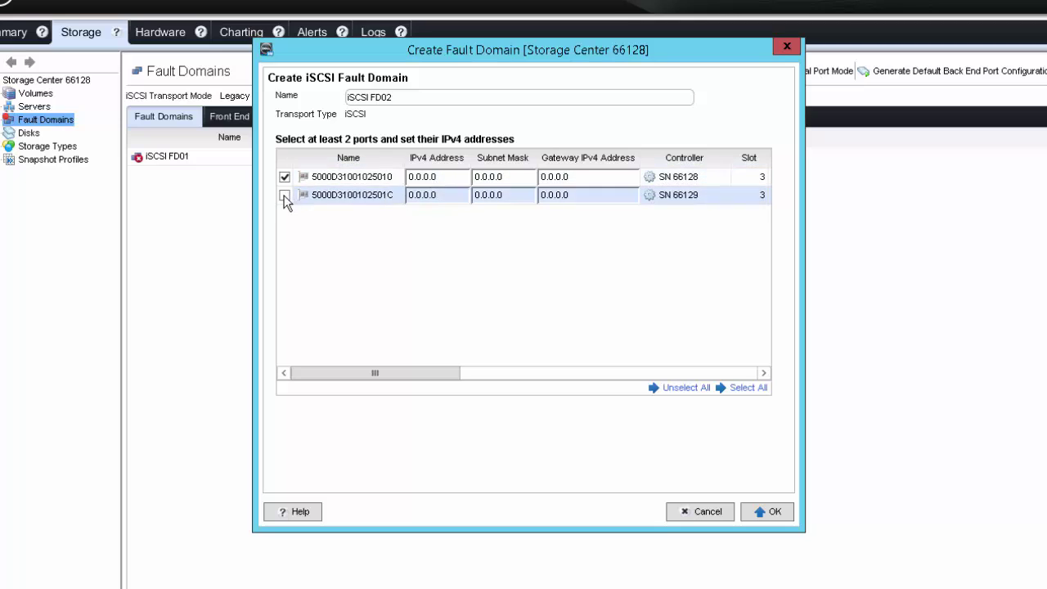
click(285, 195)
click(446, 176)
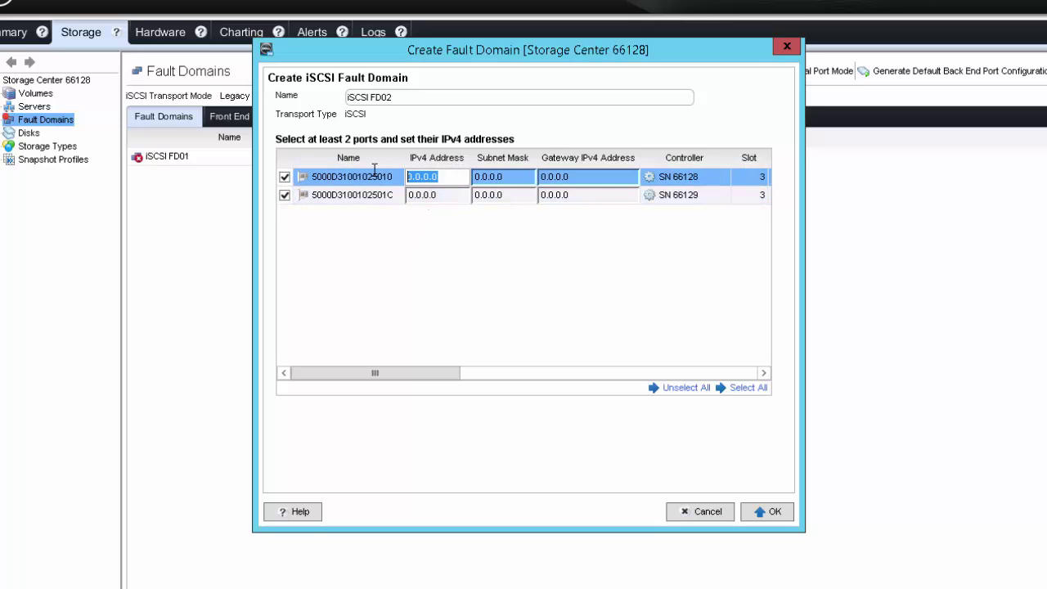
text(172)
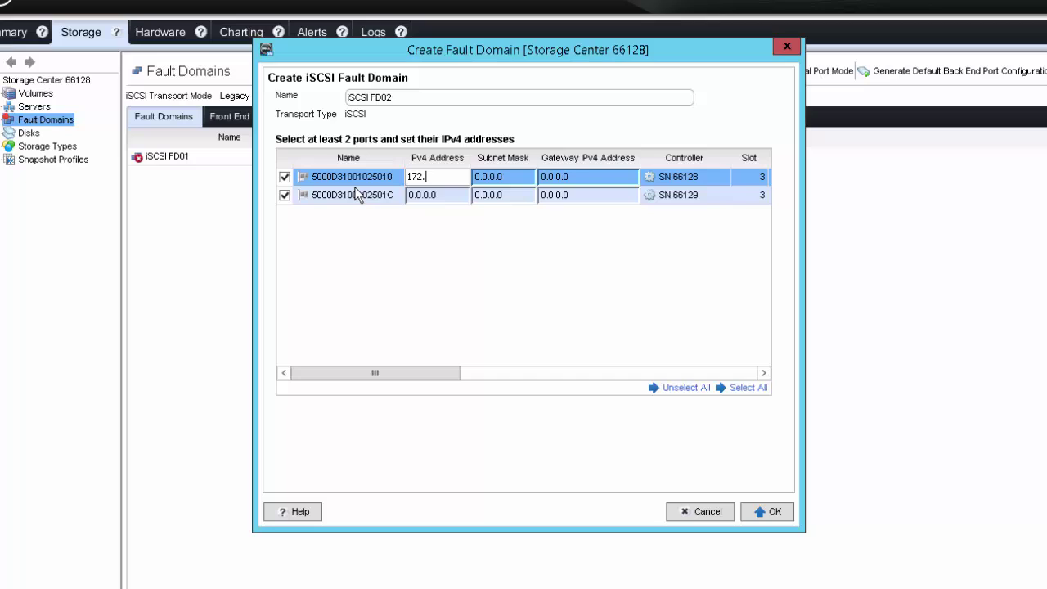
text(.16.32.10)
key(Tab)
key(BackSpace)
key(BackSpace)
key(BackSpace)
key(BackSpace)
key(BackSpace)
key(BackSpace)
key(BackSpace)
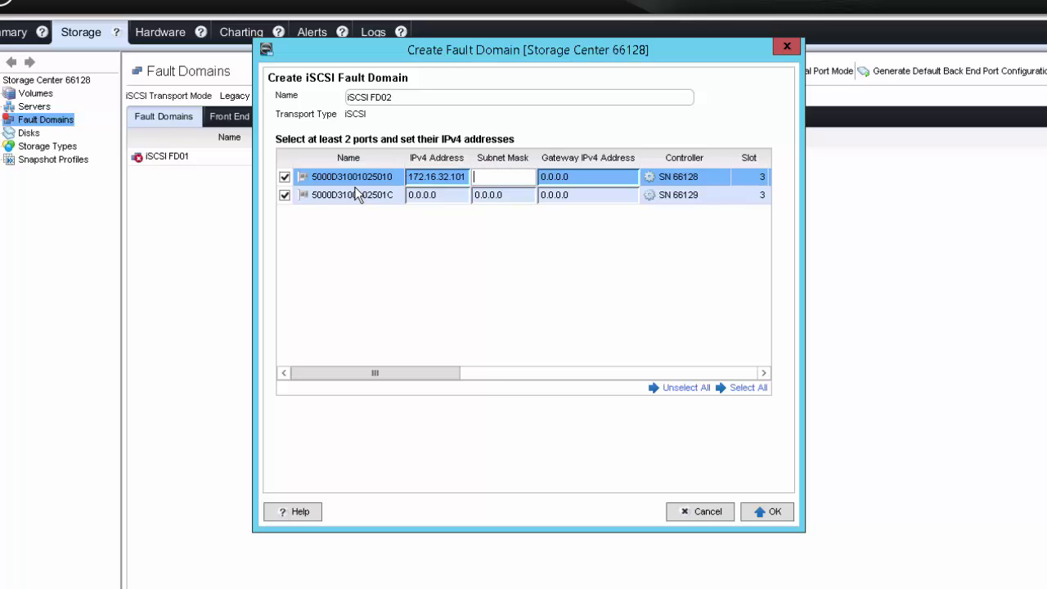
text(255.255.255.0)
key(Tab)
text(17)
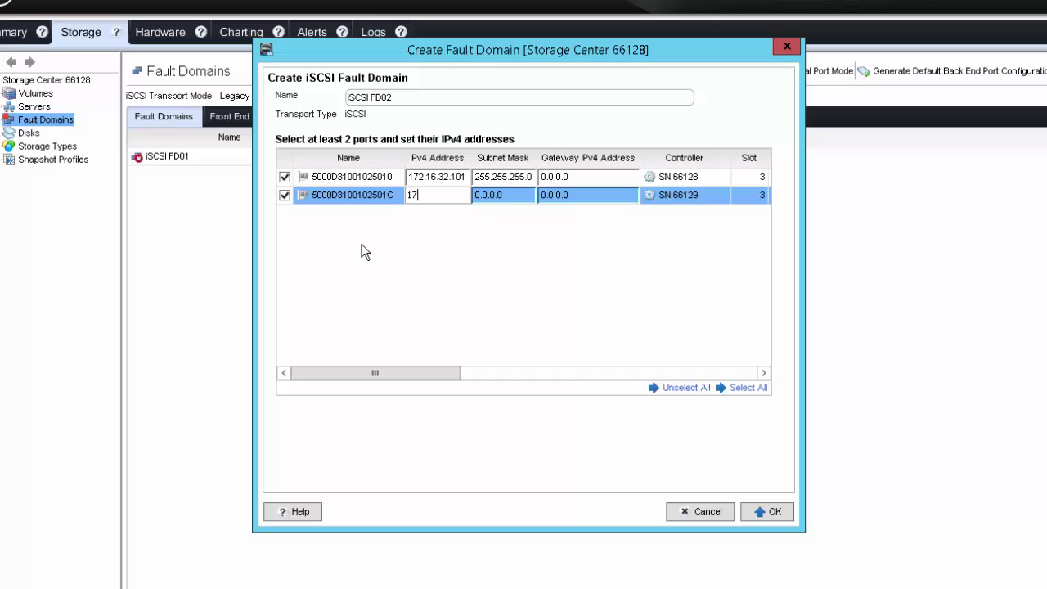
text(2.16.32.102)
key(Tab)
key(BackSpace)
key(BackSpace)
key(BackSpace)
key(BackSpace)
key(BackSpace)
key(BackSpace)
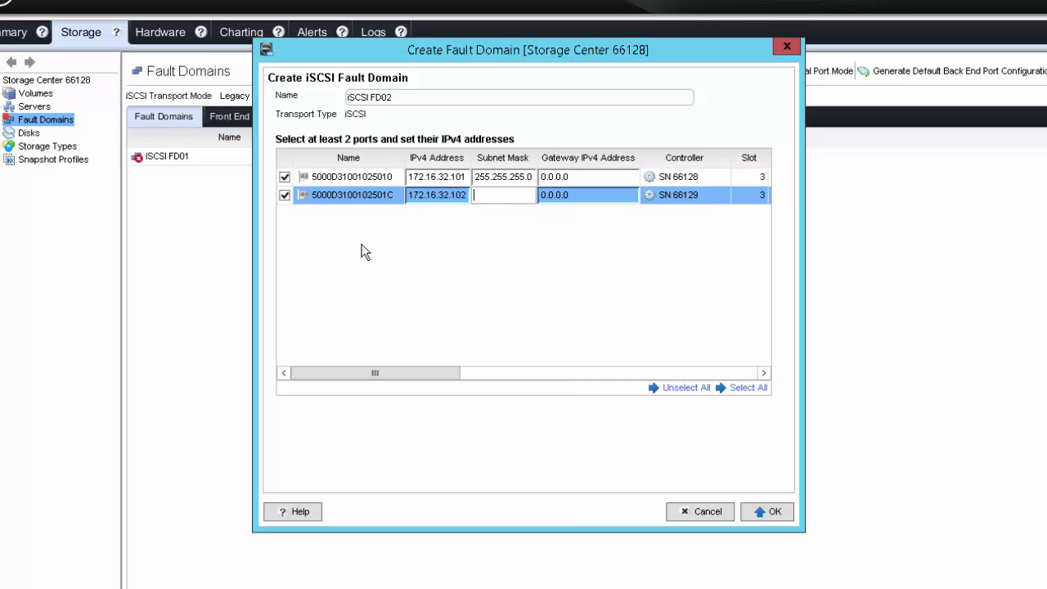
text(255.255.255.0)
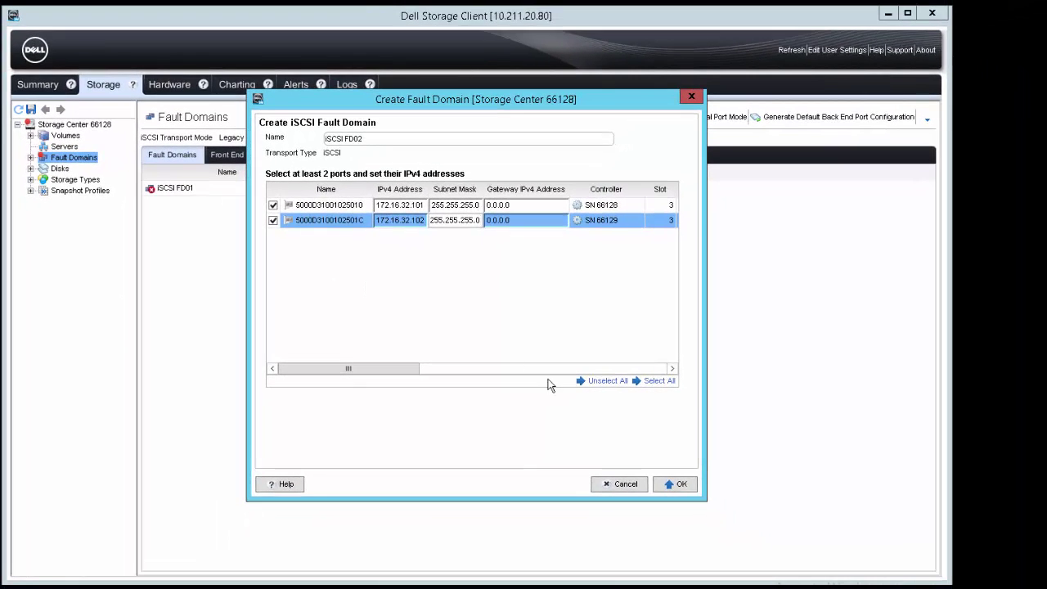
click(673, 483)
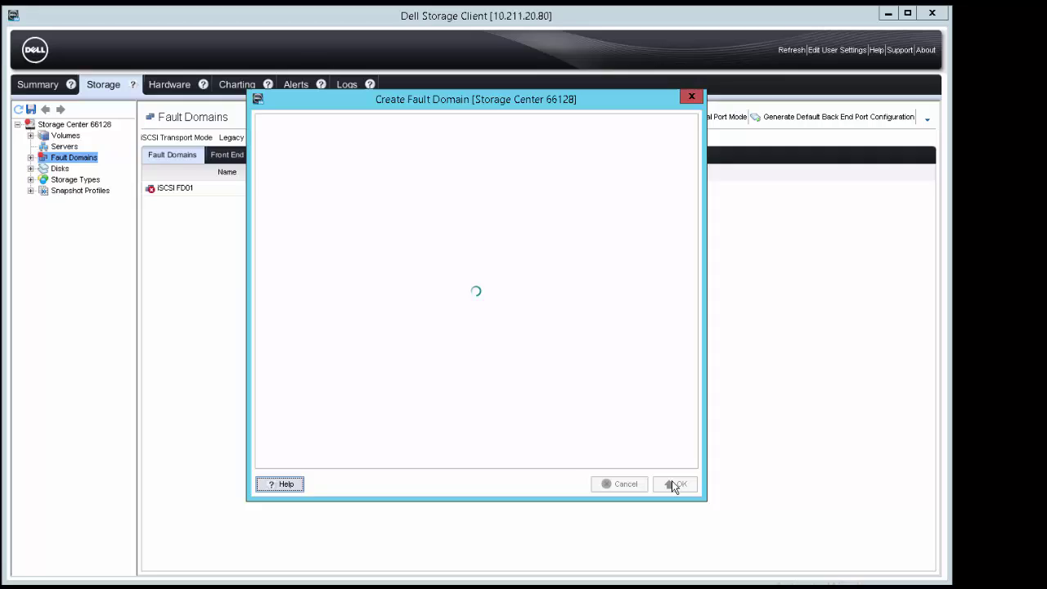
- Convert the iSCSI ports to virtual port mode with primary port addresses 172.16.31.100 for iSCSI FD01 and 172.16.32.100 for iSCSI FD02
click(74, 169)
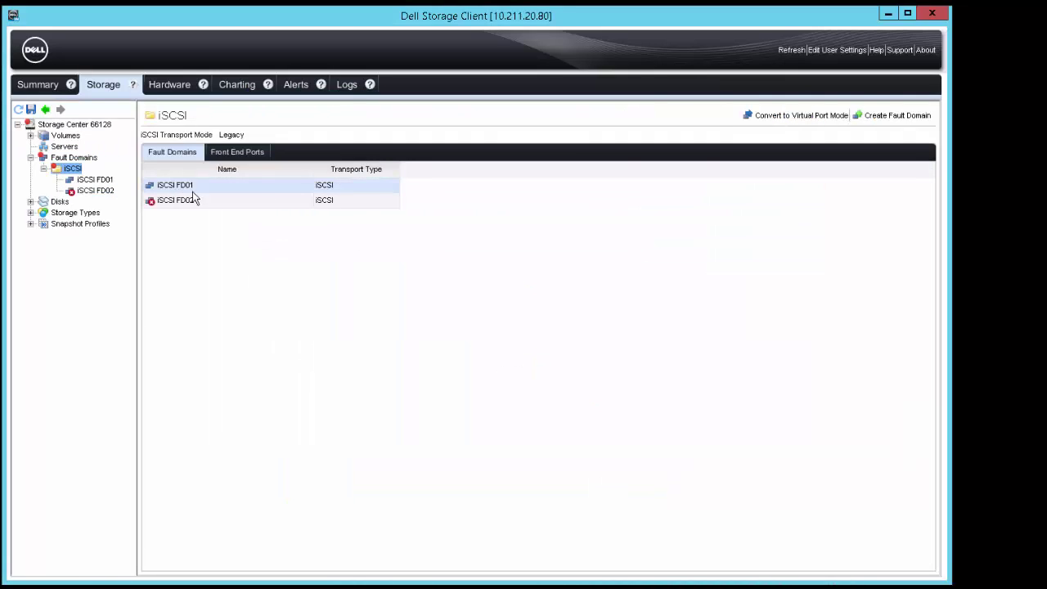
click(781, 118)
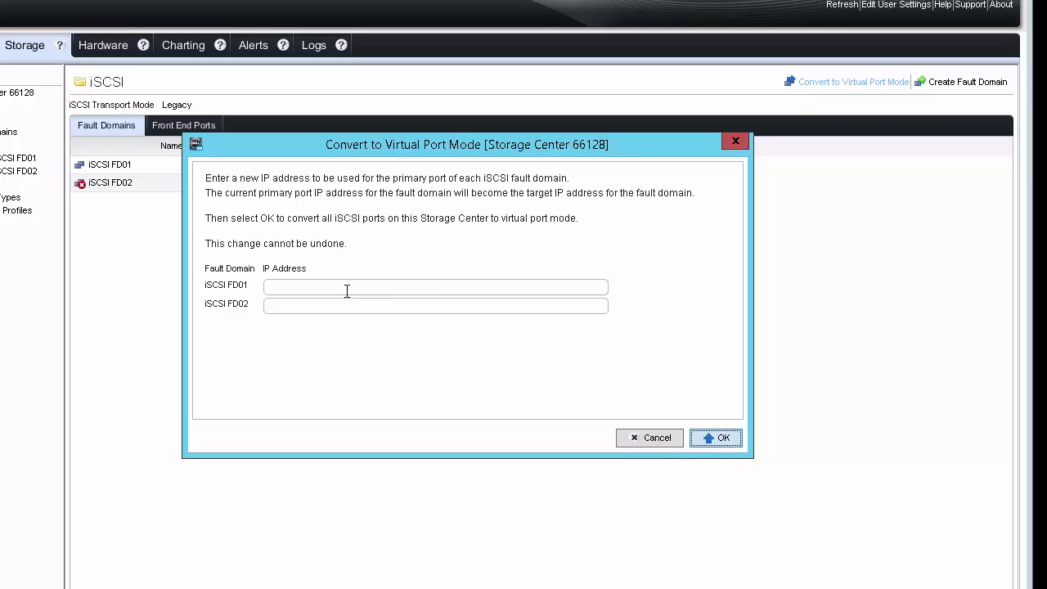
click(346, 290)
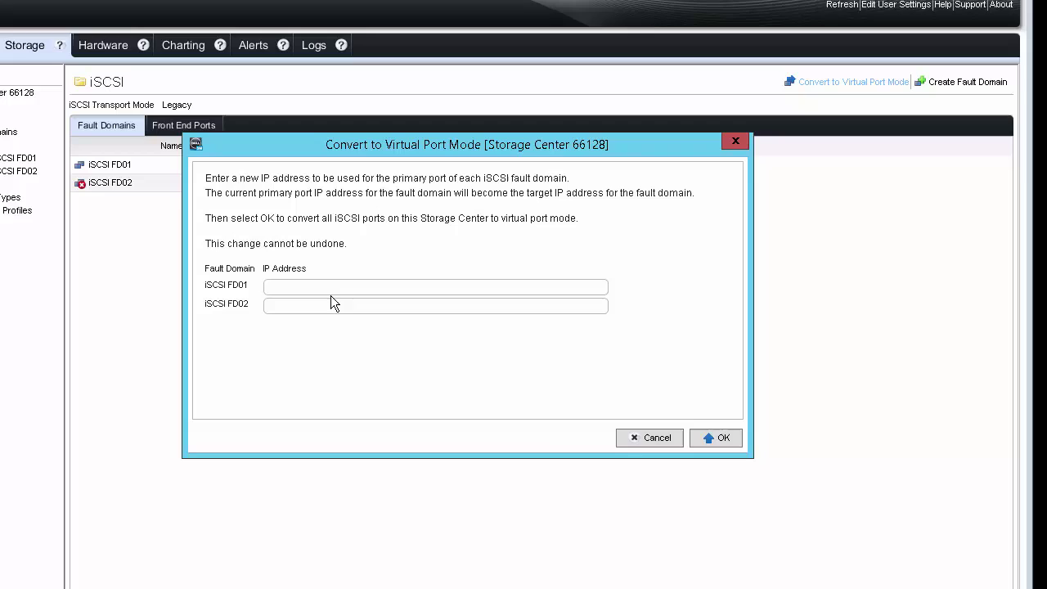
text(1)
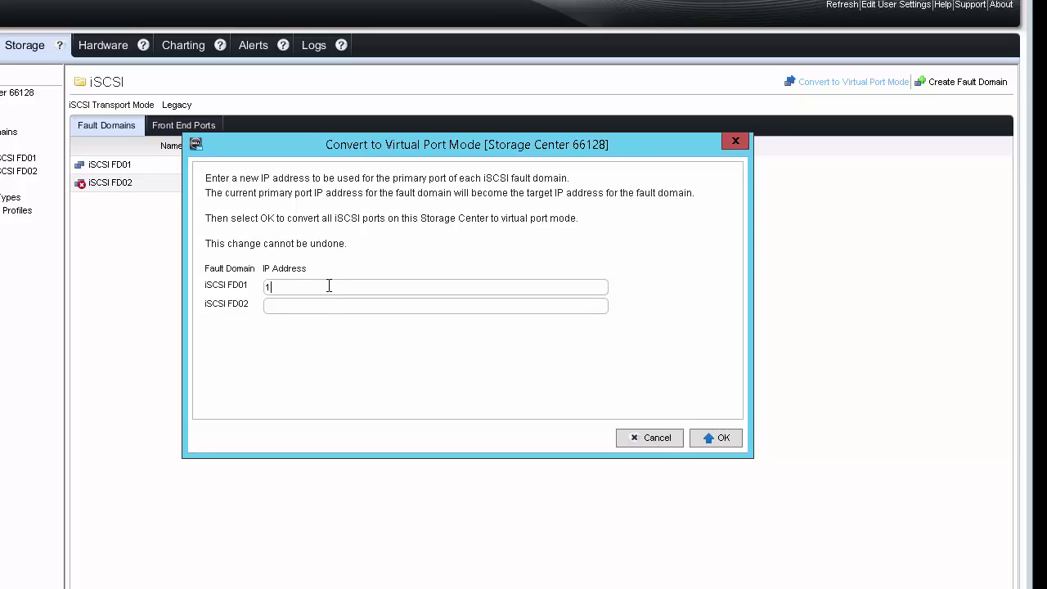
text(72.16.31.100)
key(Tab)
text(172.16.32.100)
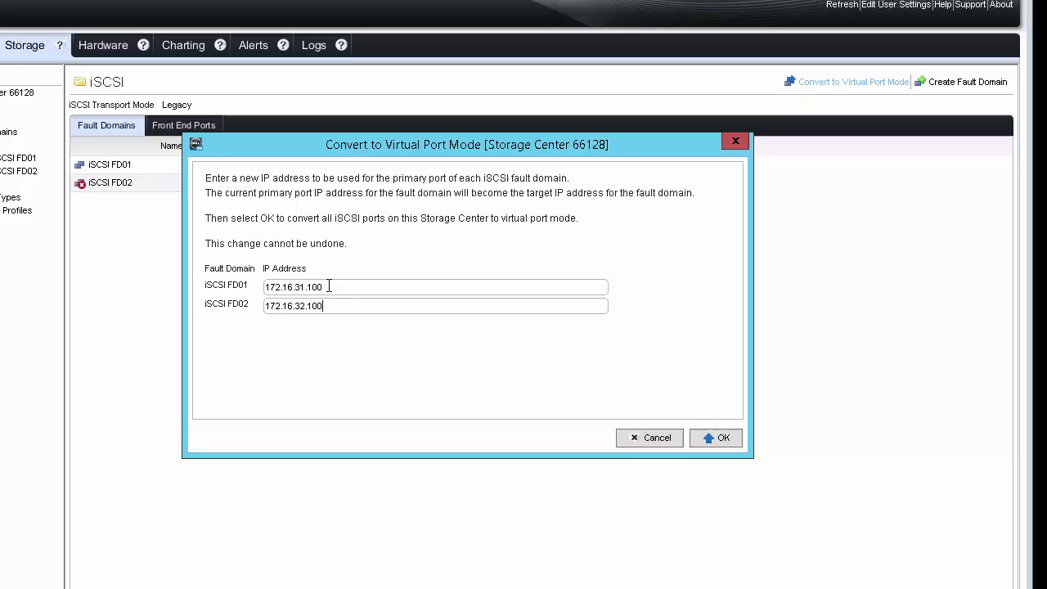
click(710, 440)
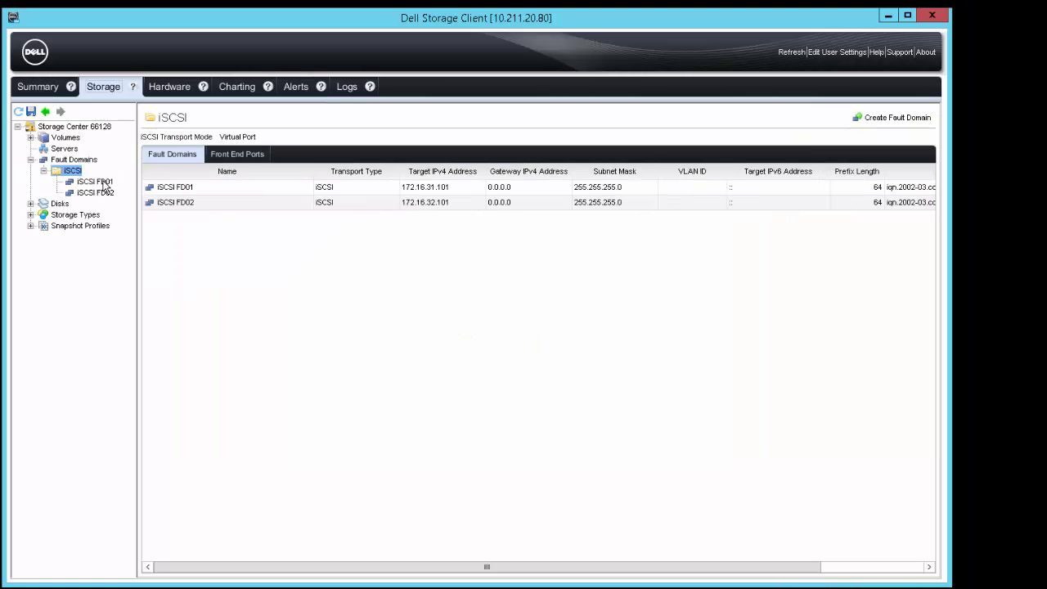
- Tag the iSCSI FD01 fault domain with VLAN ID 407 and set its MTU to 9000 (Jumbo)
click(104, 183)
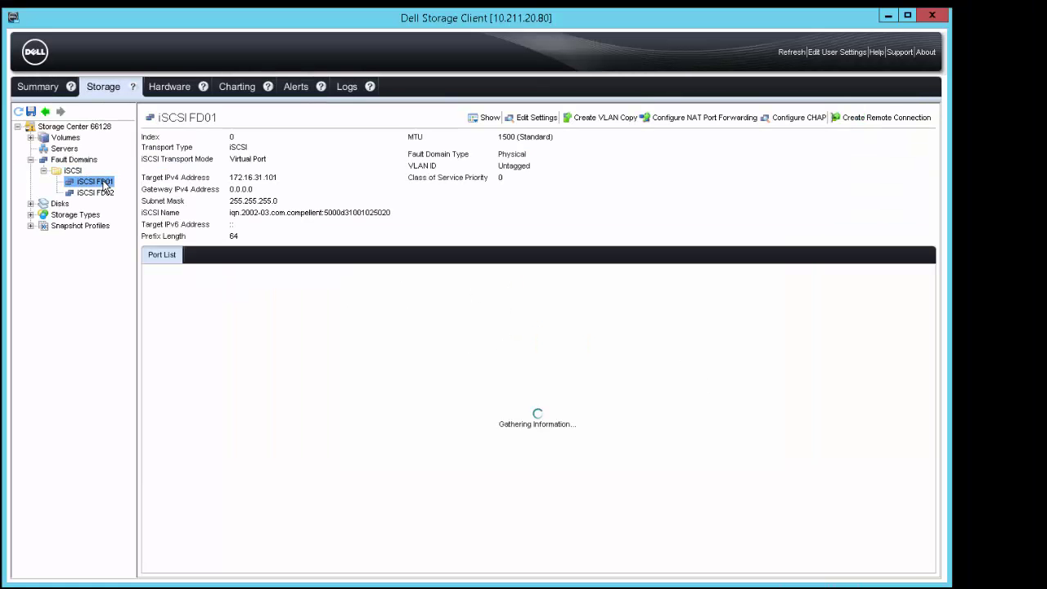
click(530, 117)
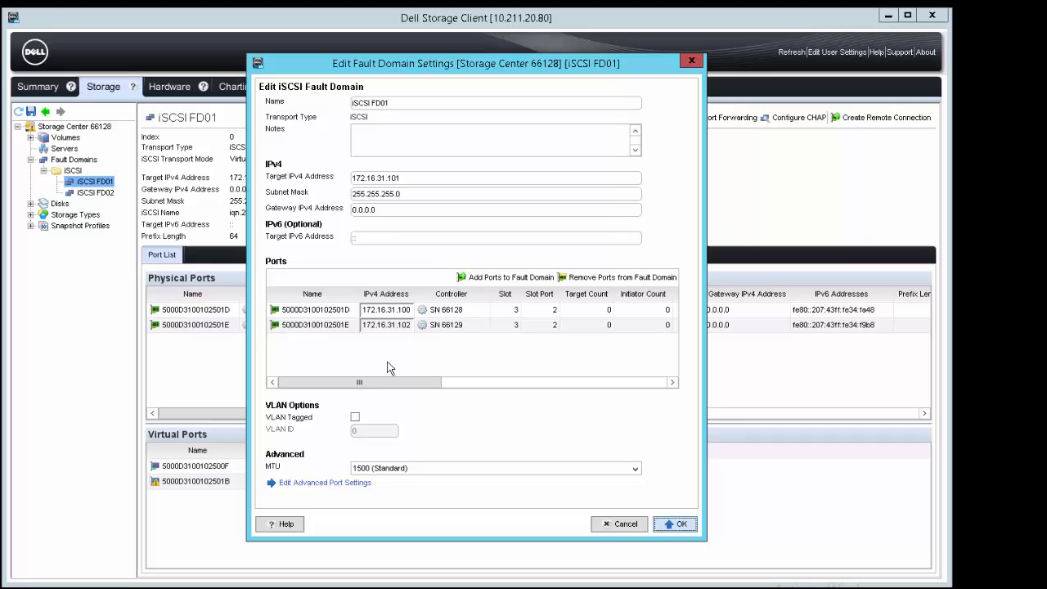
click(355, 417)
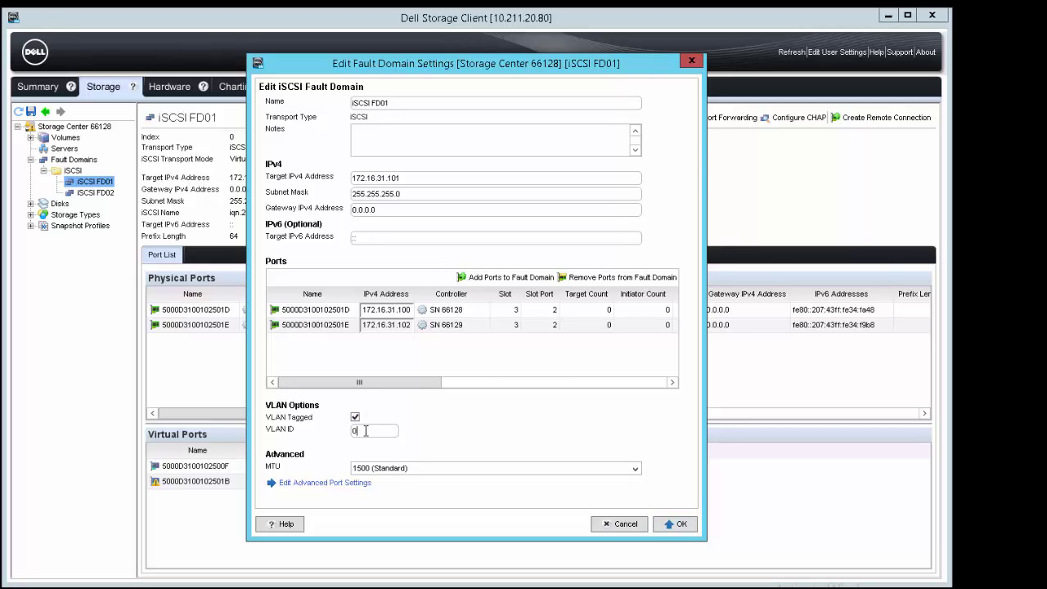
click(364, 431)
text(407)
click(453, 468)
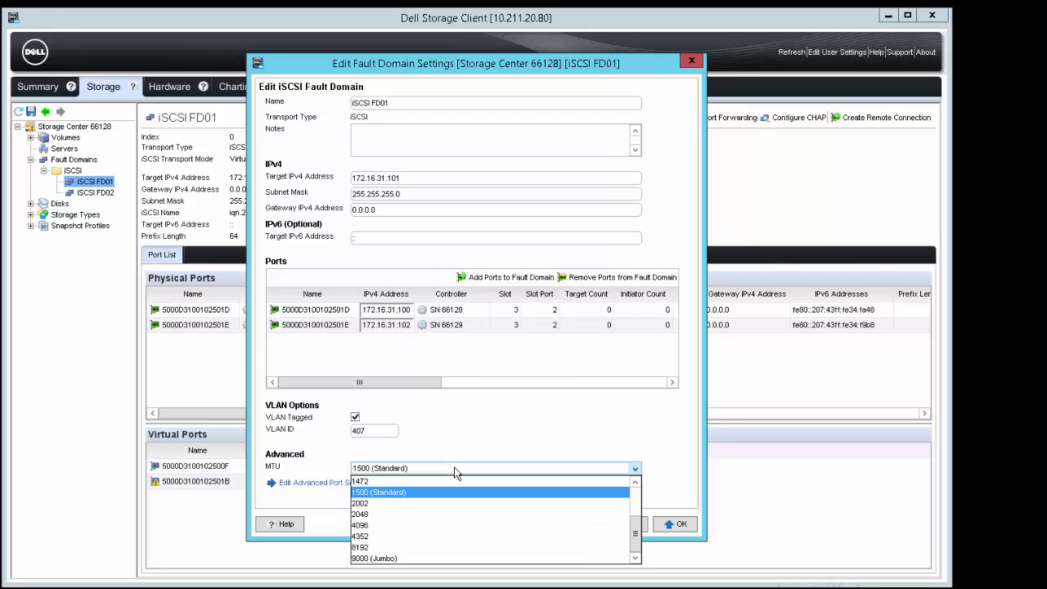
click(448, 559)
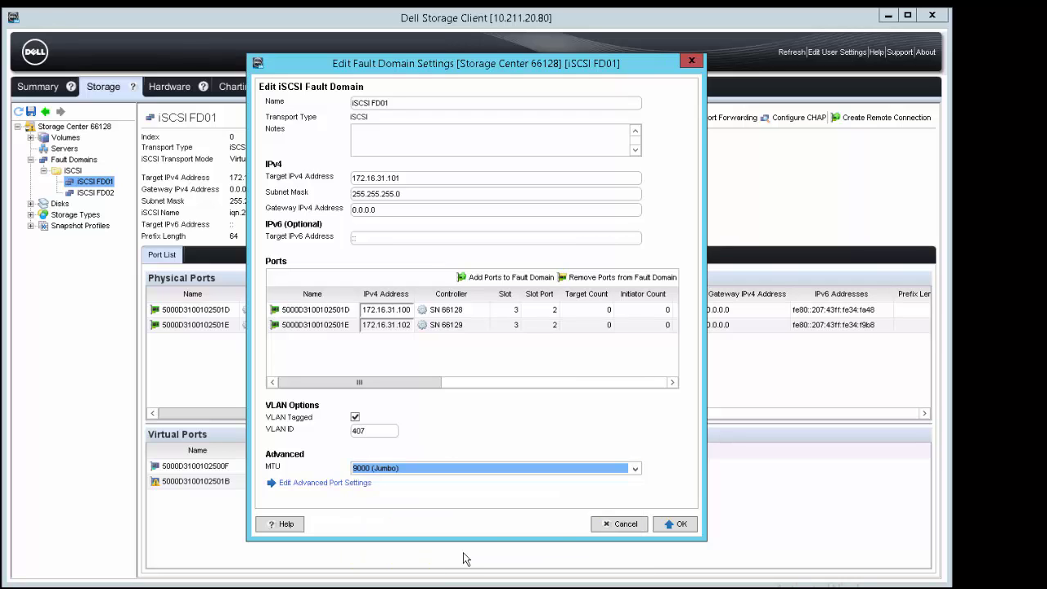
click(677, 528)
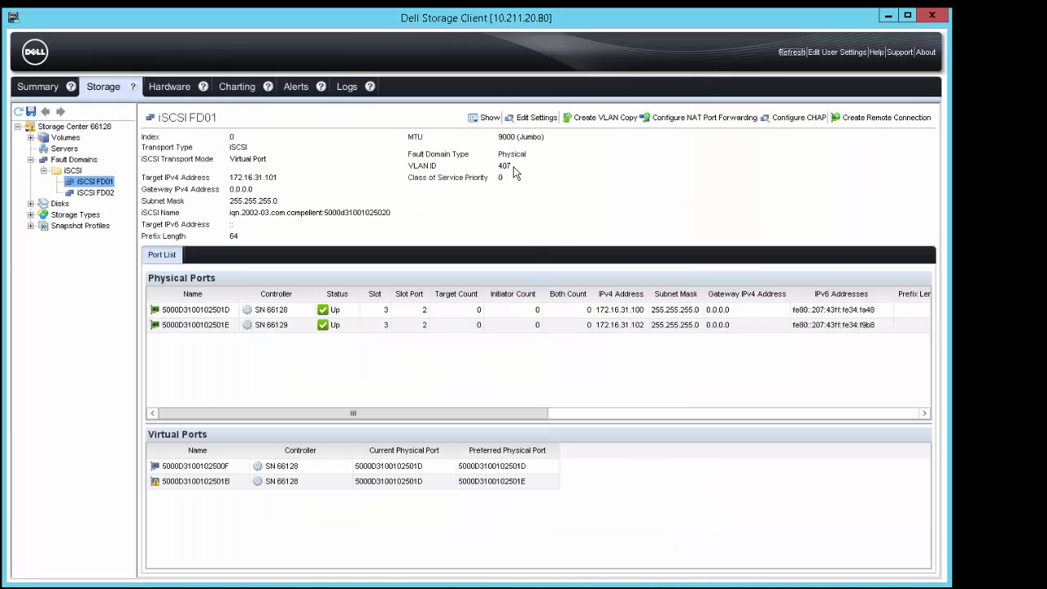
- Tag the iSCSI FD02 fault domain with VLAN ID 407 and set its MTU to 9000 (Jumbo)
click(95, 193)
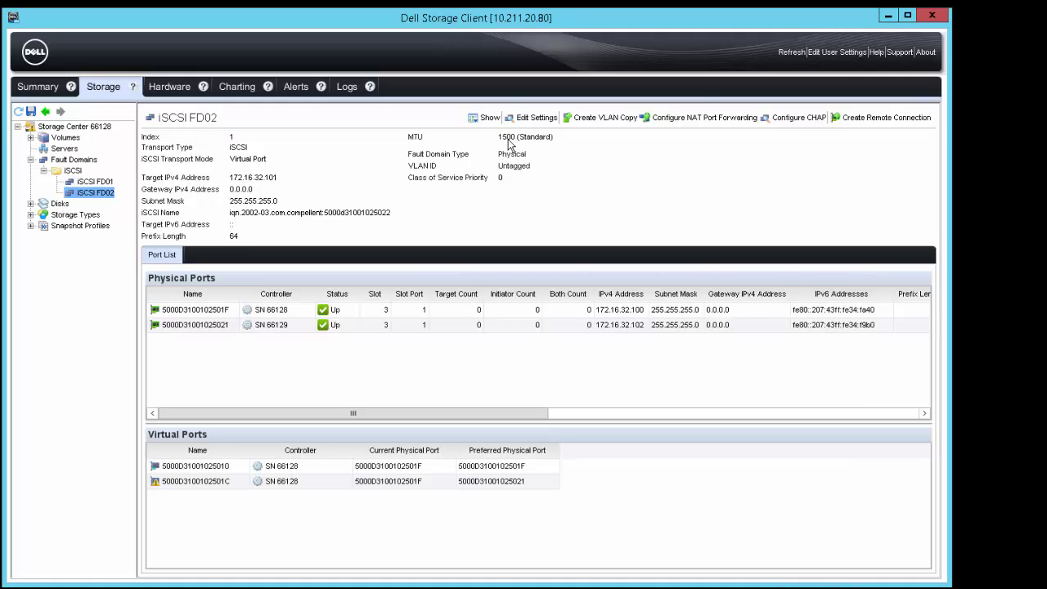
click(527, 118)
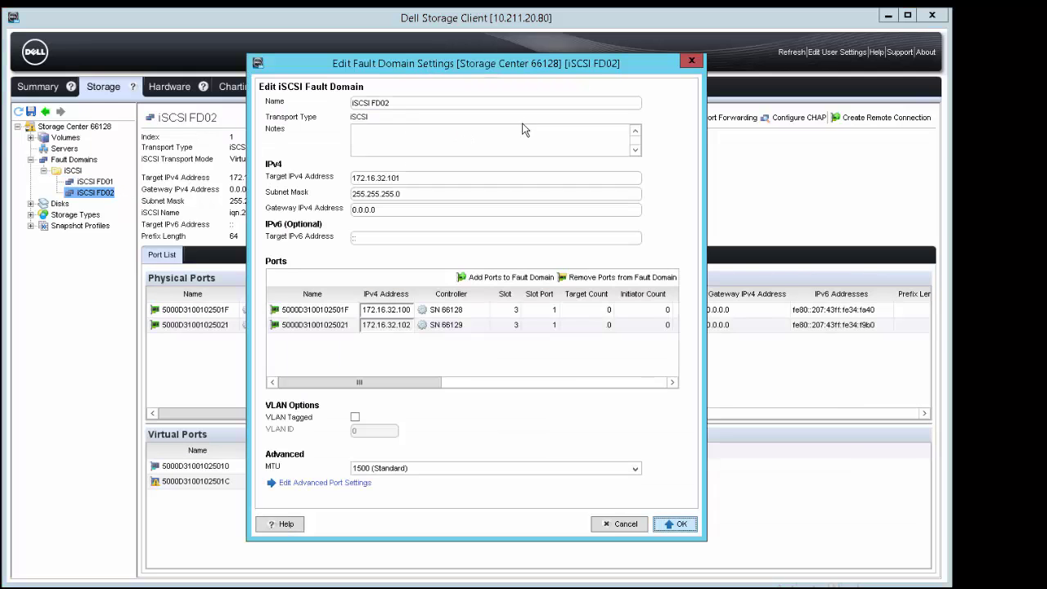
click(355, 417)
click(367, 430)
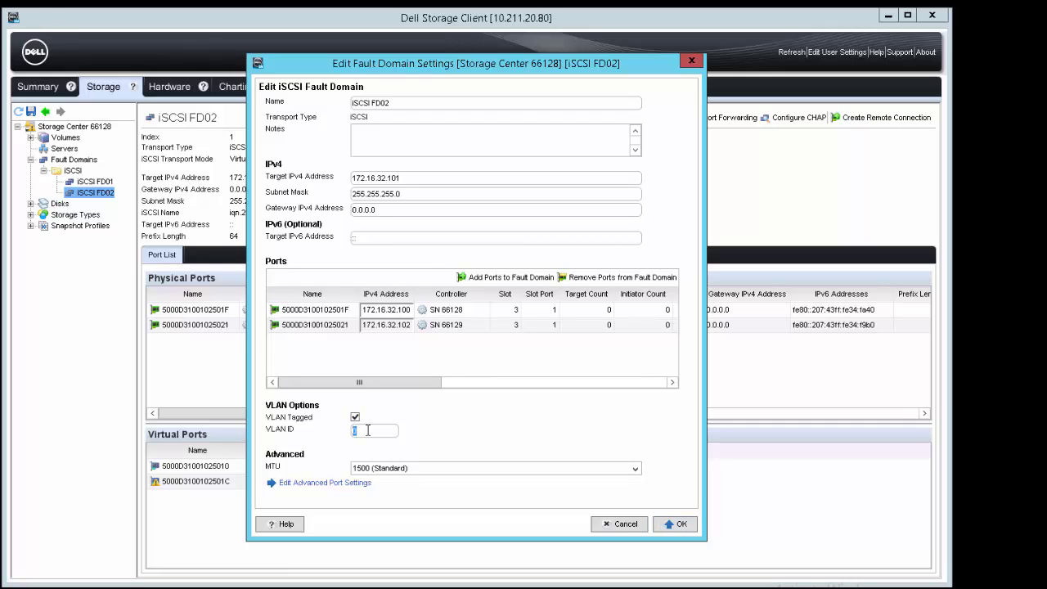
text(7)
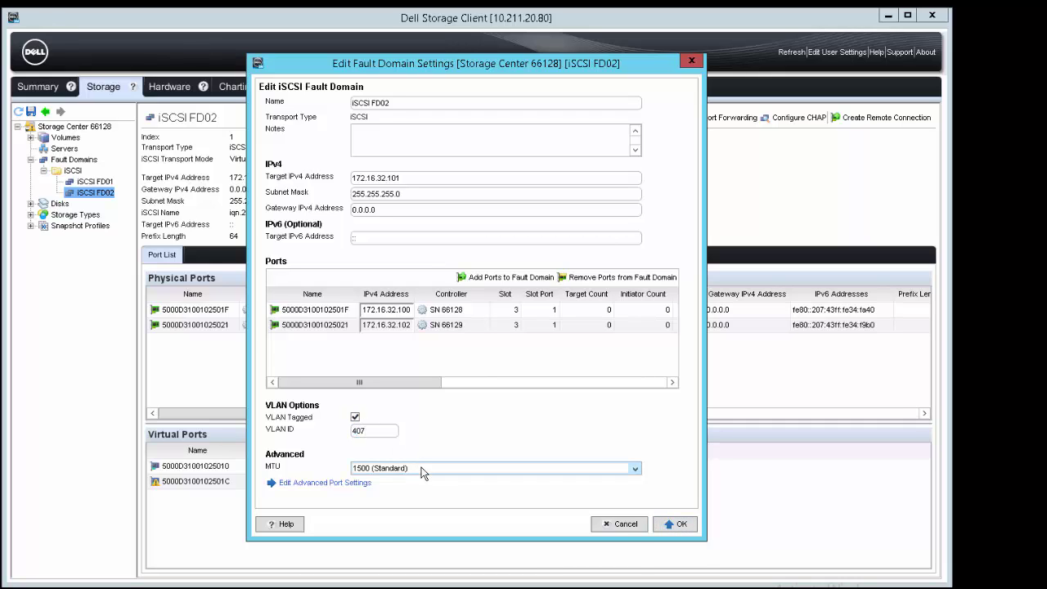
click(421, 467)
click(421, 558)
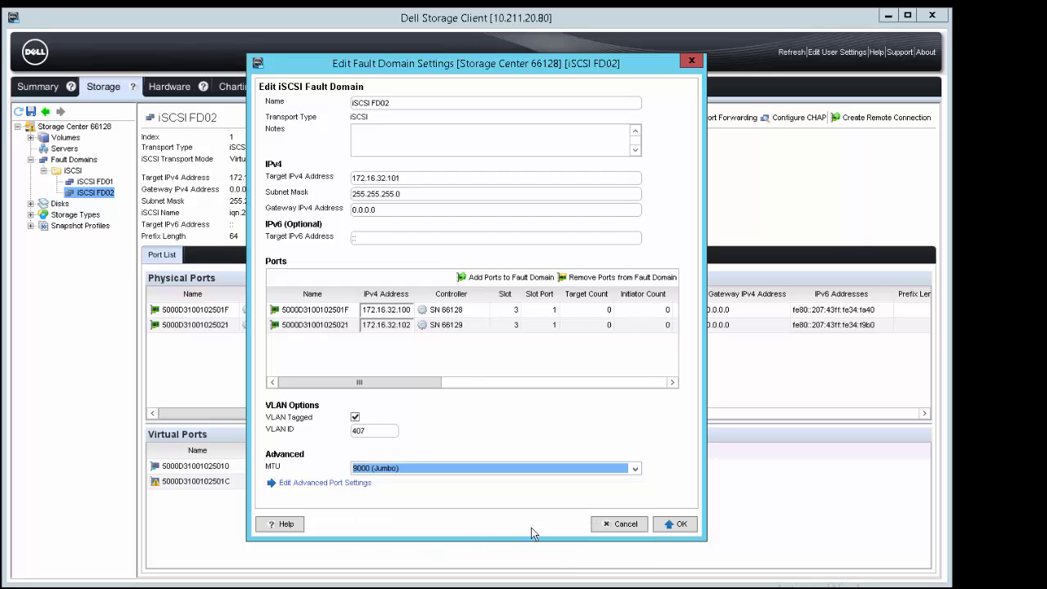
click(675, 525)
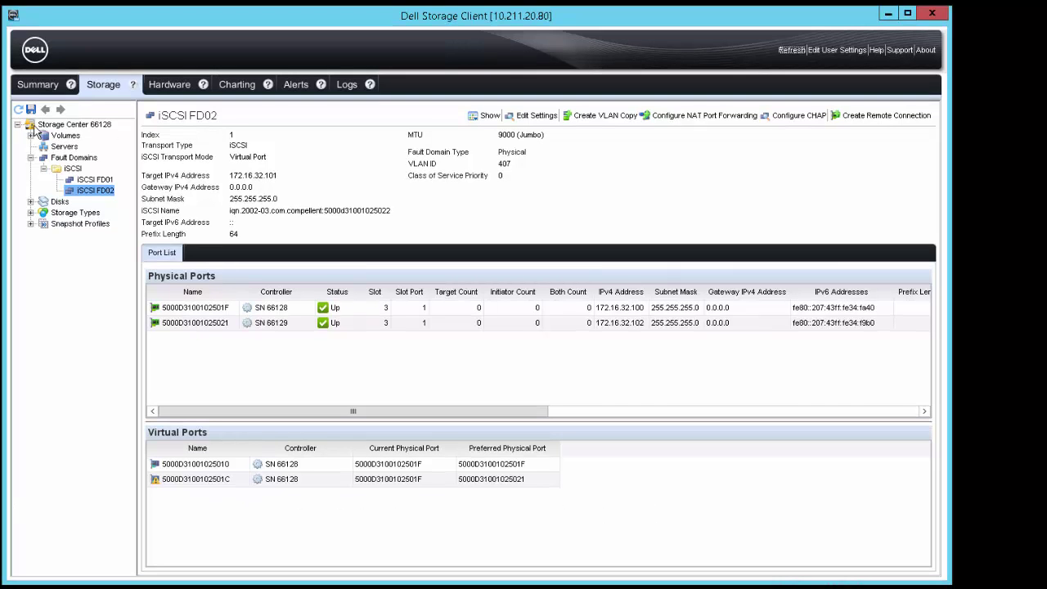
- Rebalance the controller ports of Storage Center 66128 from its summary
click(43, 88)
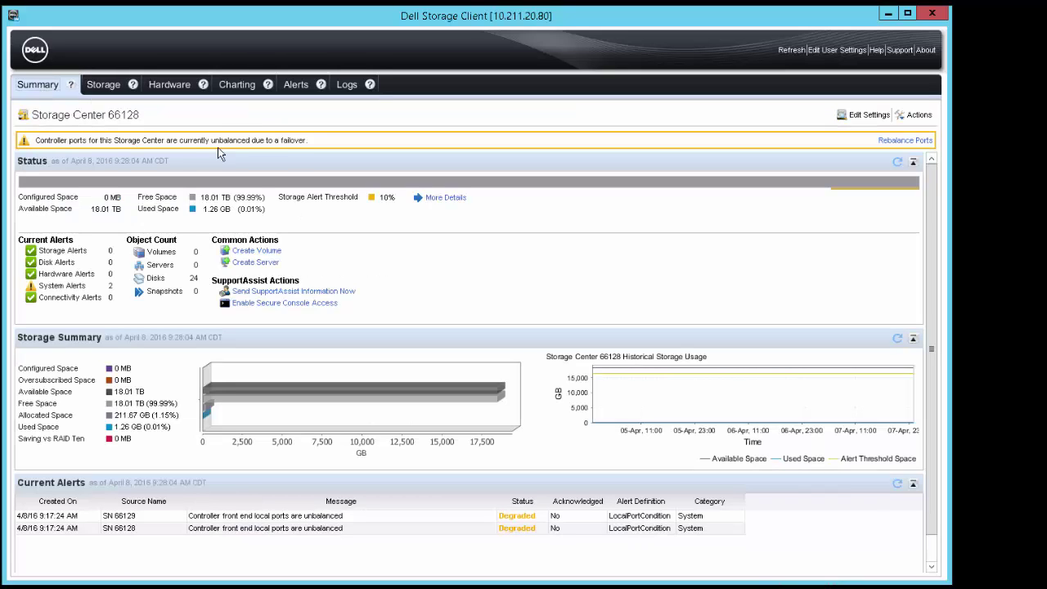
click(901, 141)
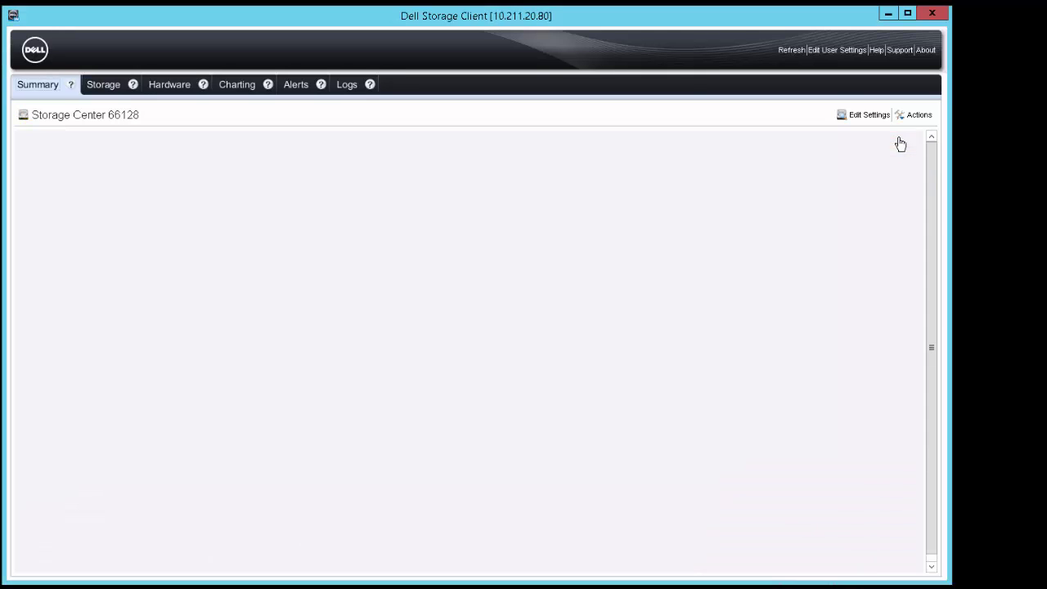
click(182, 84)
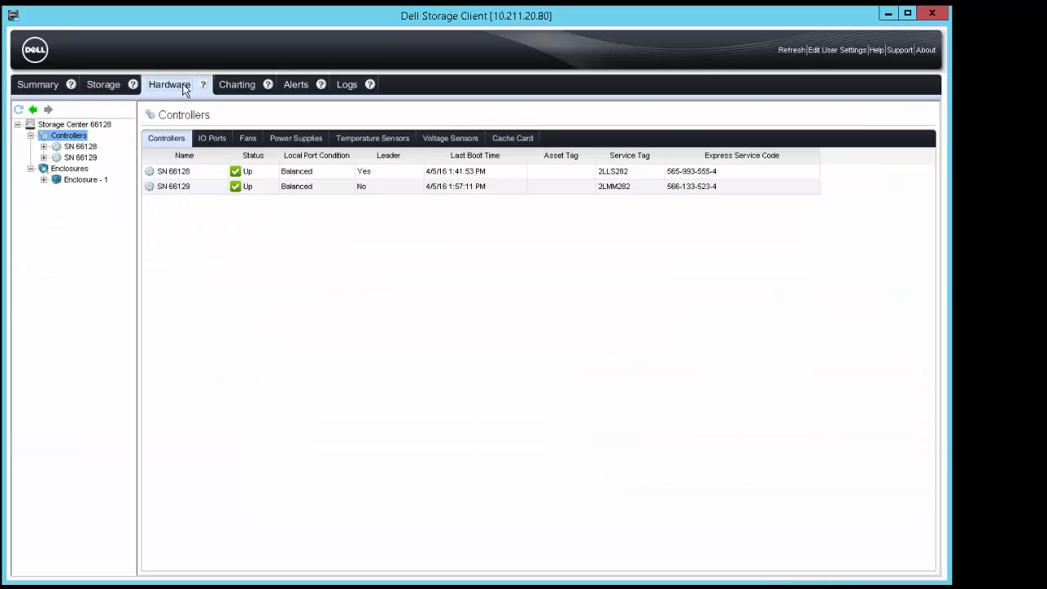
click(58, 148)
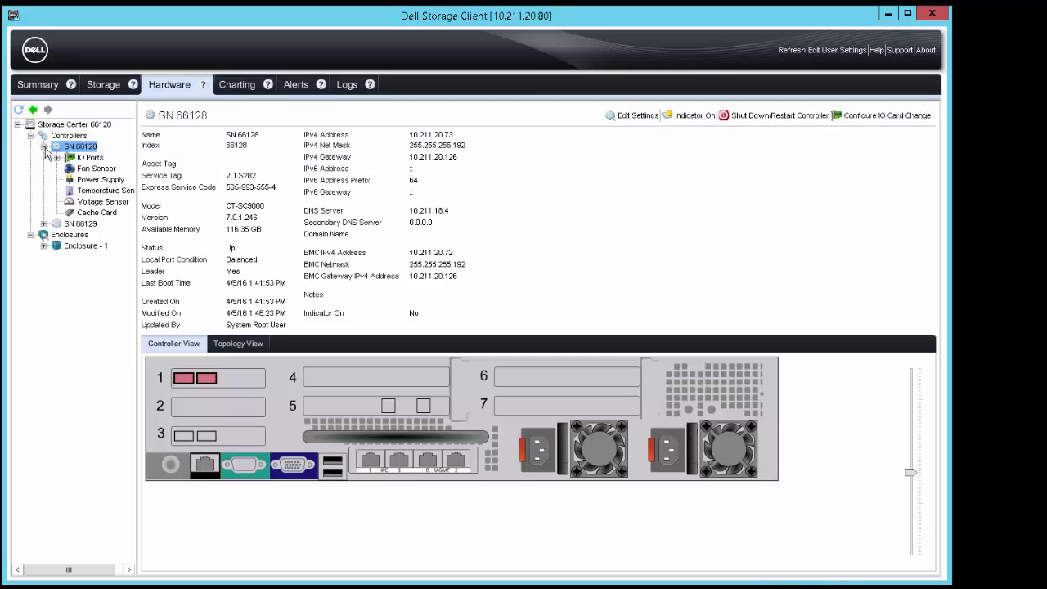
click(59, 160)
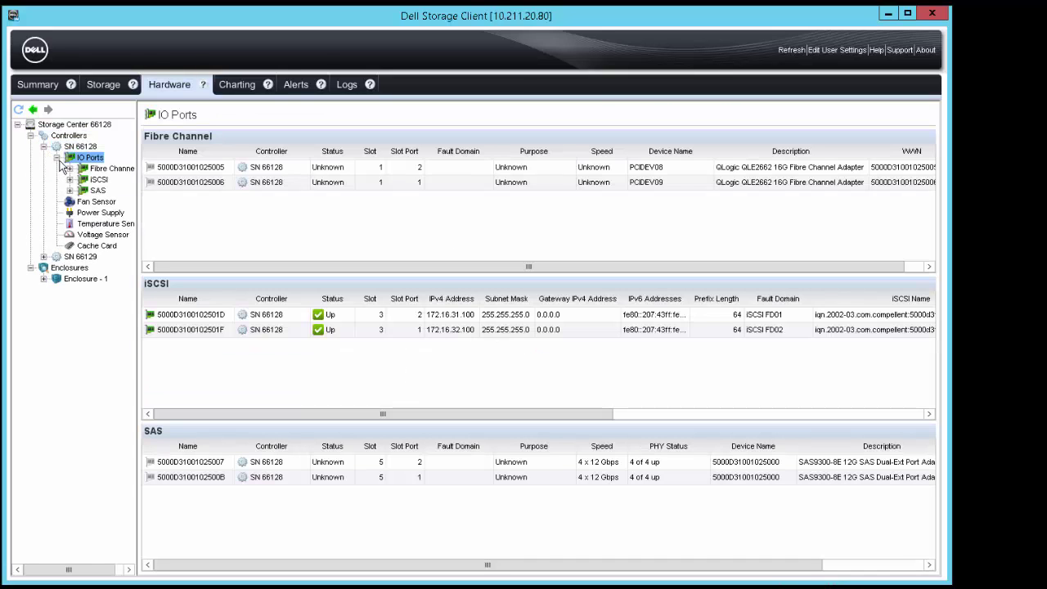
click(71, 183)
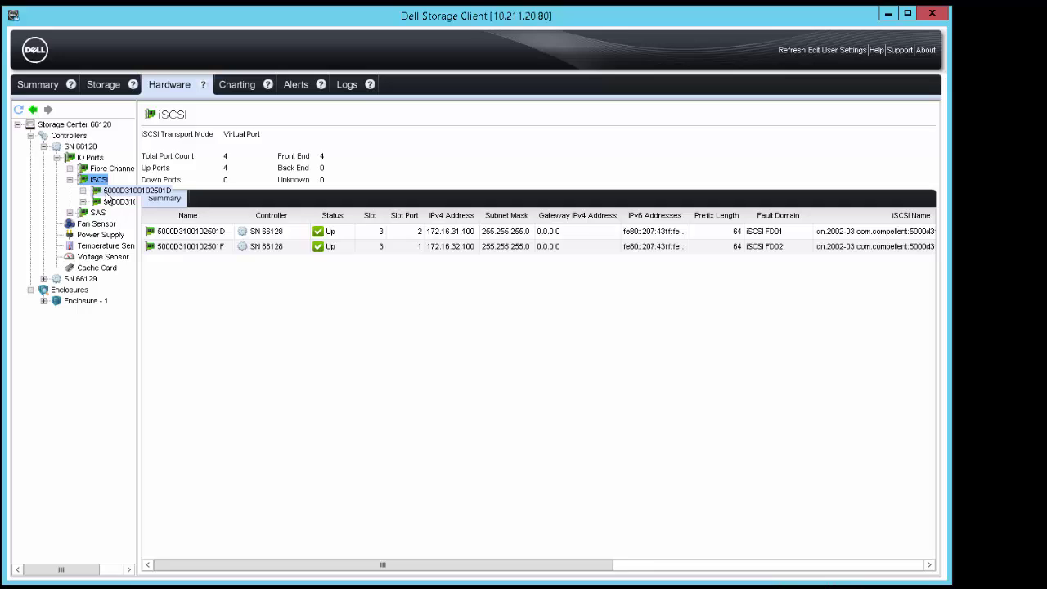
click(107, 192)
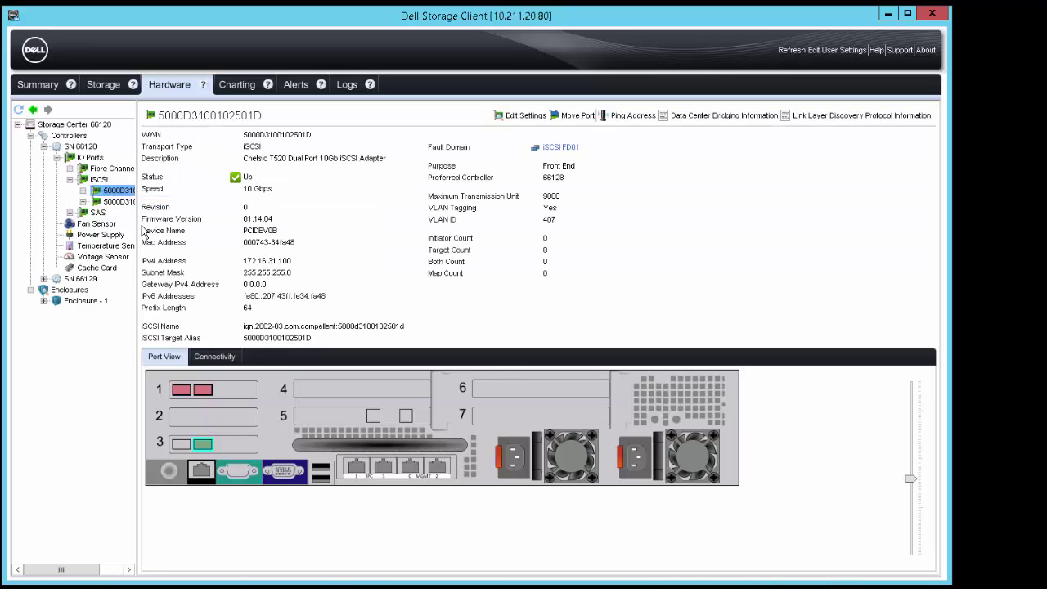
drag(172, 224, 179, 225)
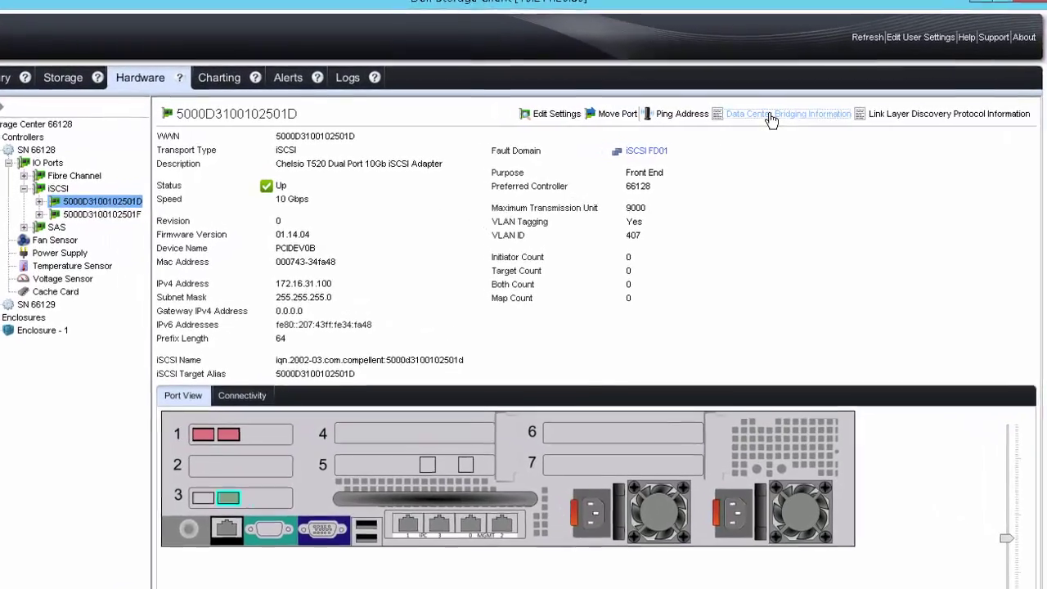
click(722, 115)
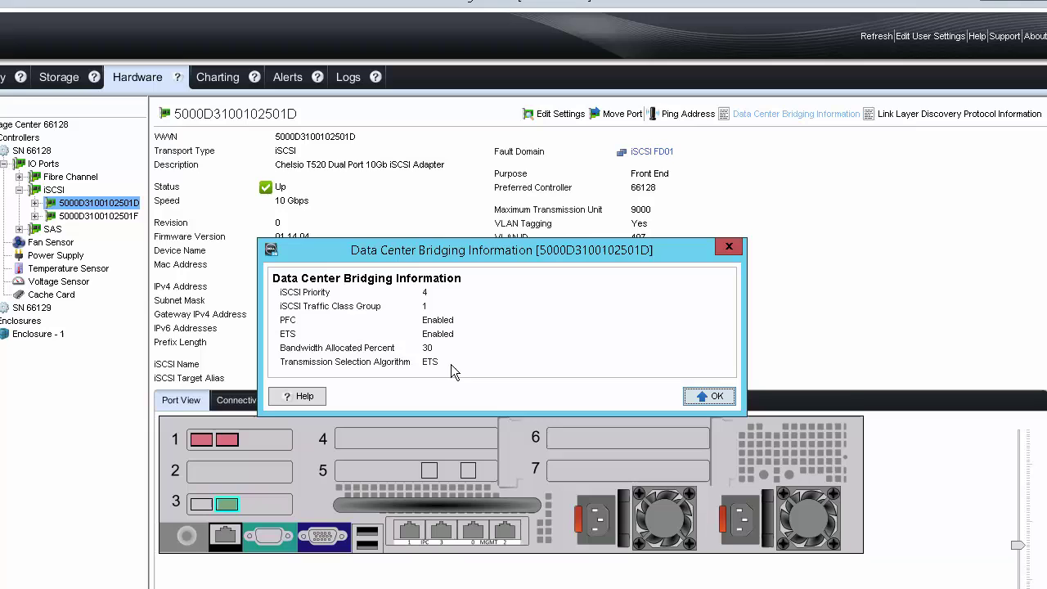
click(705, 399)
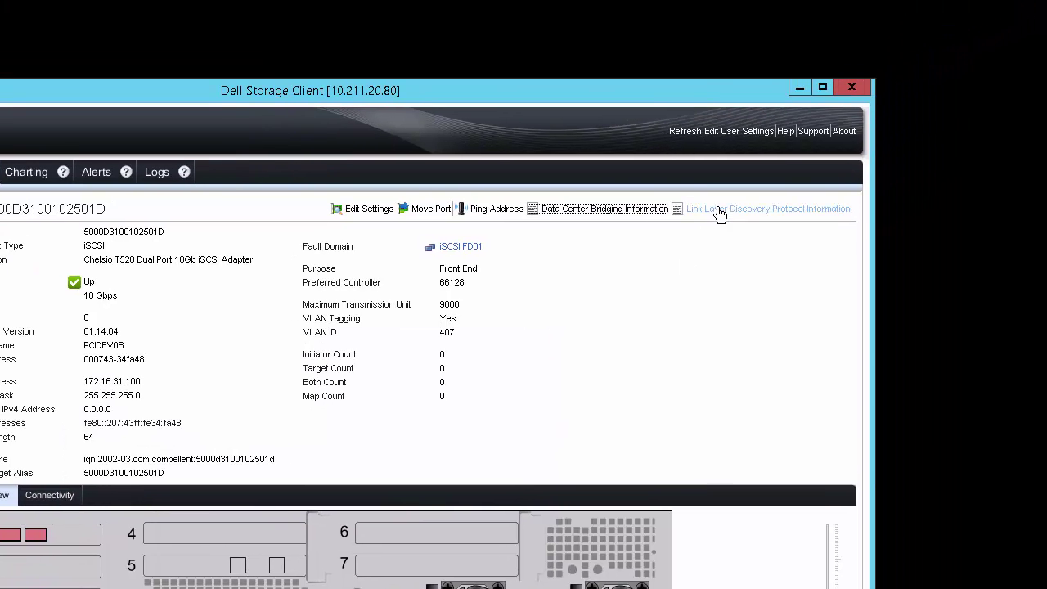
click(911, 118)
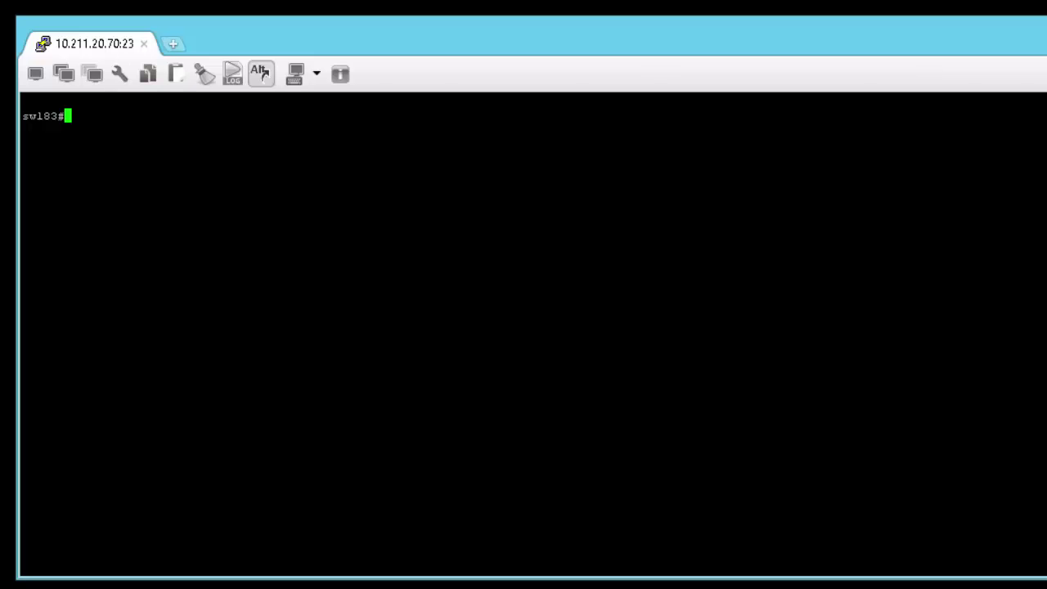
- In the switch's terminal session, enter configuration mode, open the DCB map 70_30_DCB and show its configuration
text(conf)
key(Return)
text(dc)
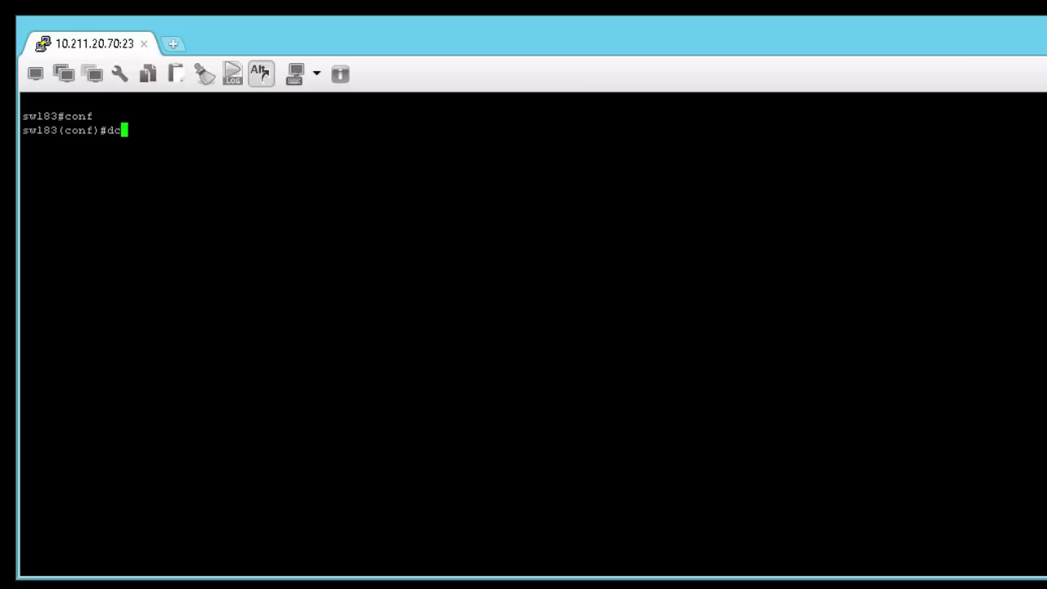
text(b-map 70_30_DCB)
key(Return)
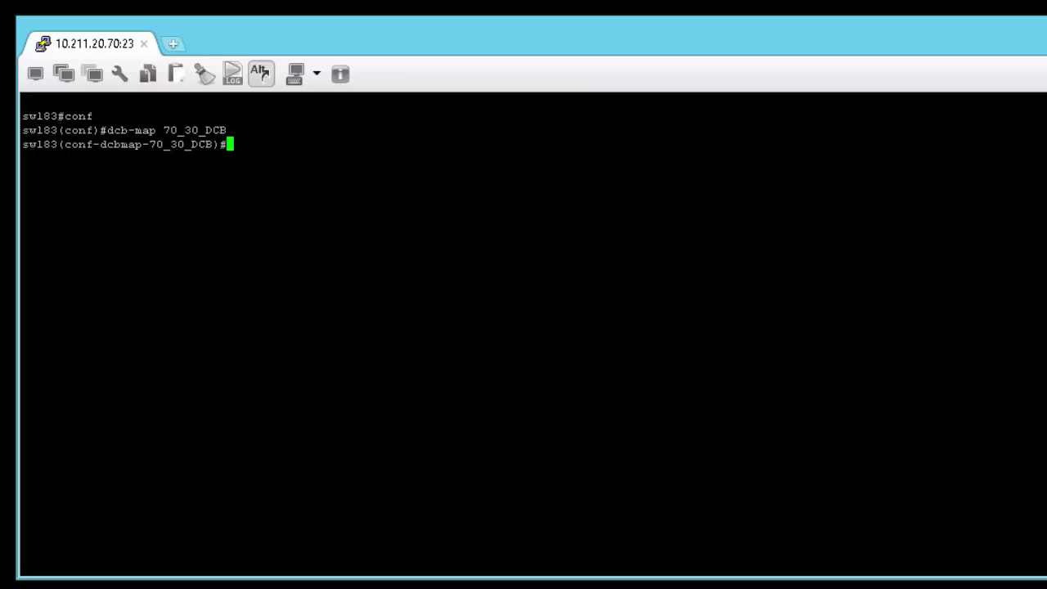
text(show conf)
key(Return)
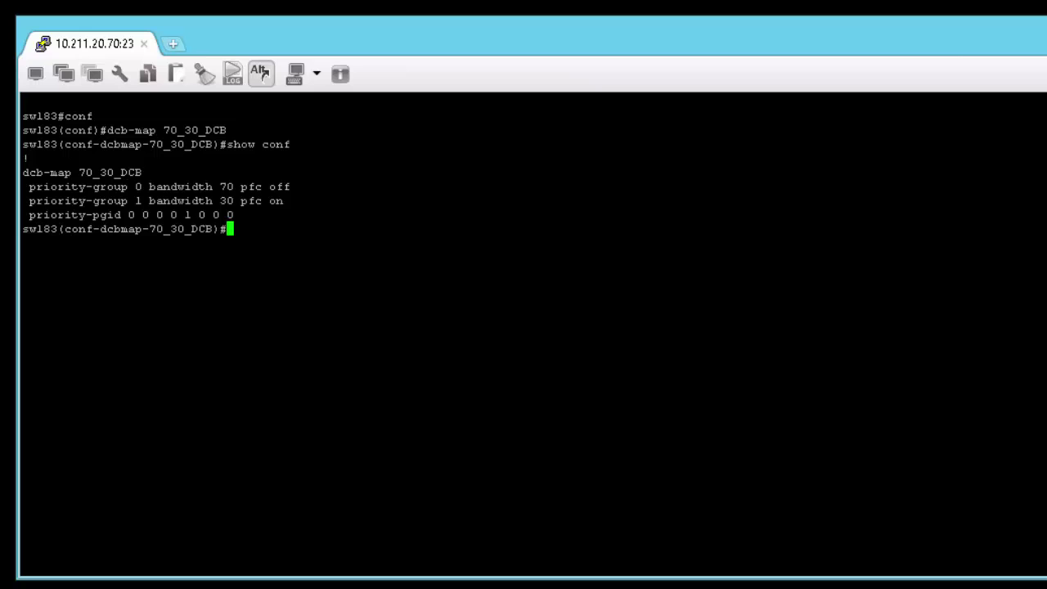
- Exit the DCB map and enter interface configuration for tengigabitethernet 0/7
text(exit)
key(Return)
text(interface te)
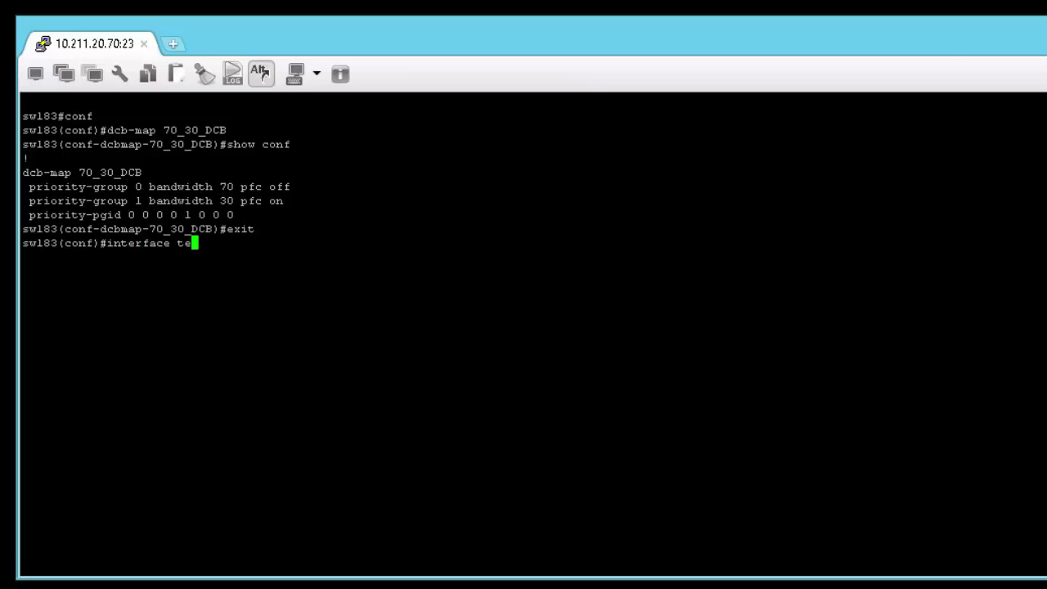
key(Tab)
text(0/7)
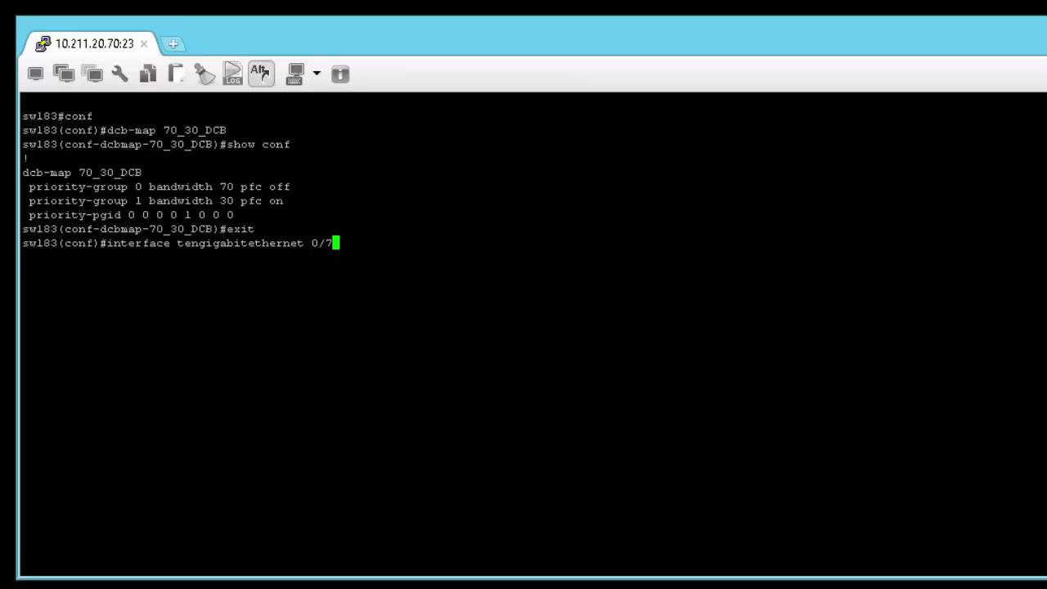
key(Return)
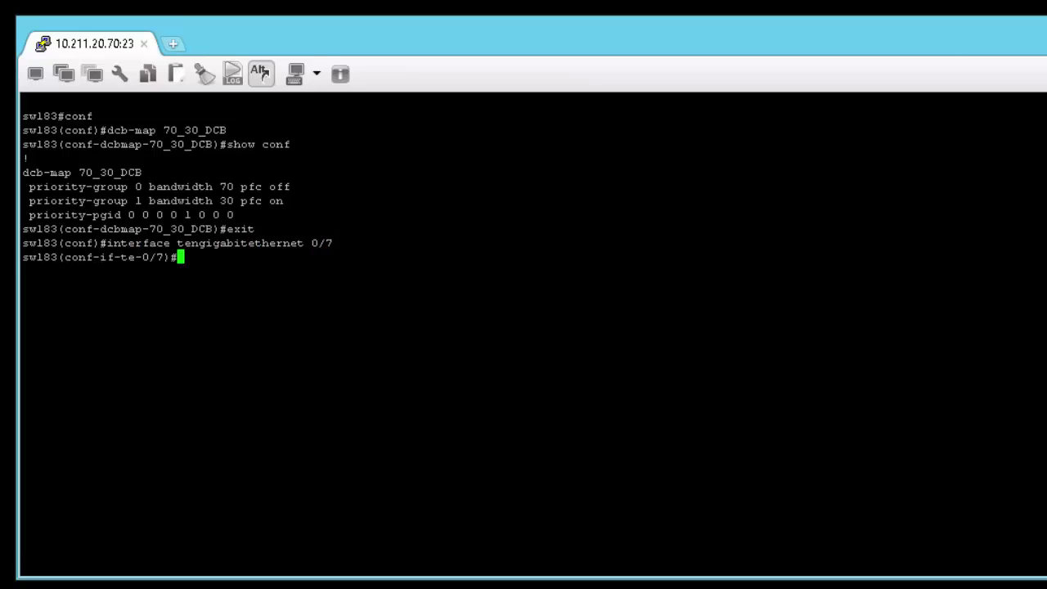
- Show the configuration of interface tengigabitethernet 0/7, and exit interface and configuration modes
text(show conf)
key(Return)
text(exit)
key(Return)
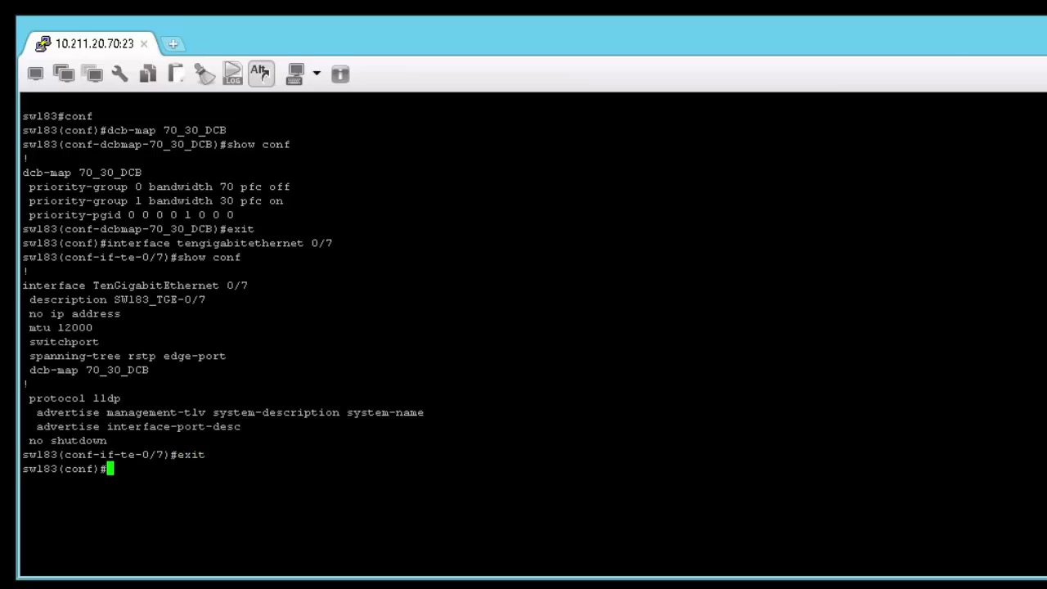
text(exit)
key(Return)
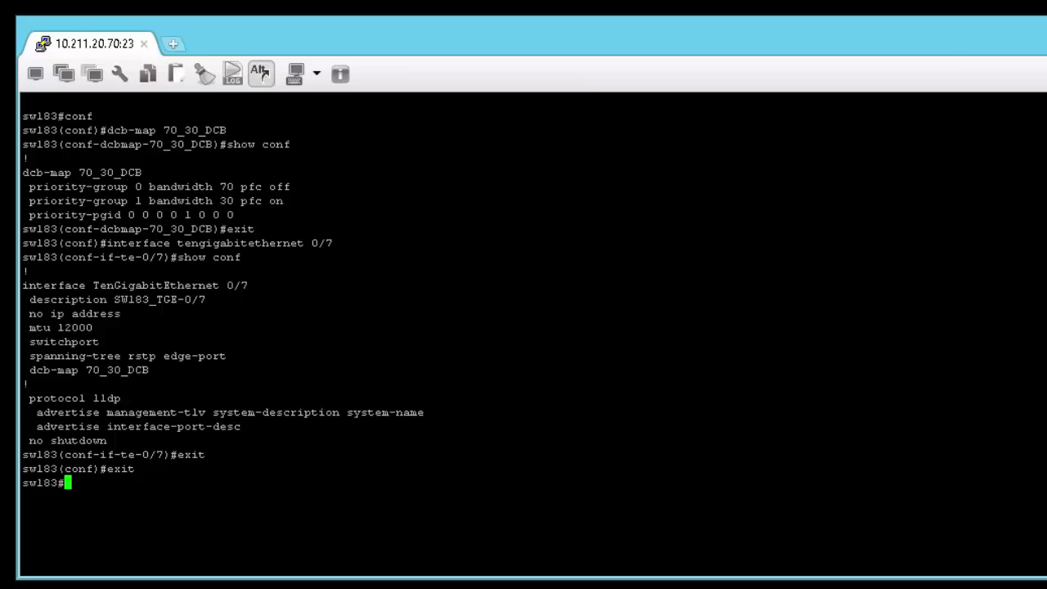
- Show the DCB status of stack-unit 0 and the full DCBX details of interface tengigabitethernet 0/7
text(show dcb stack-unit 0)
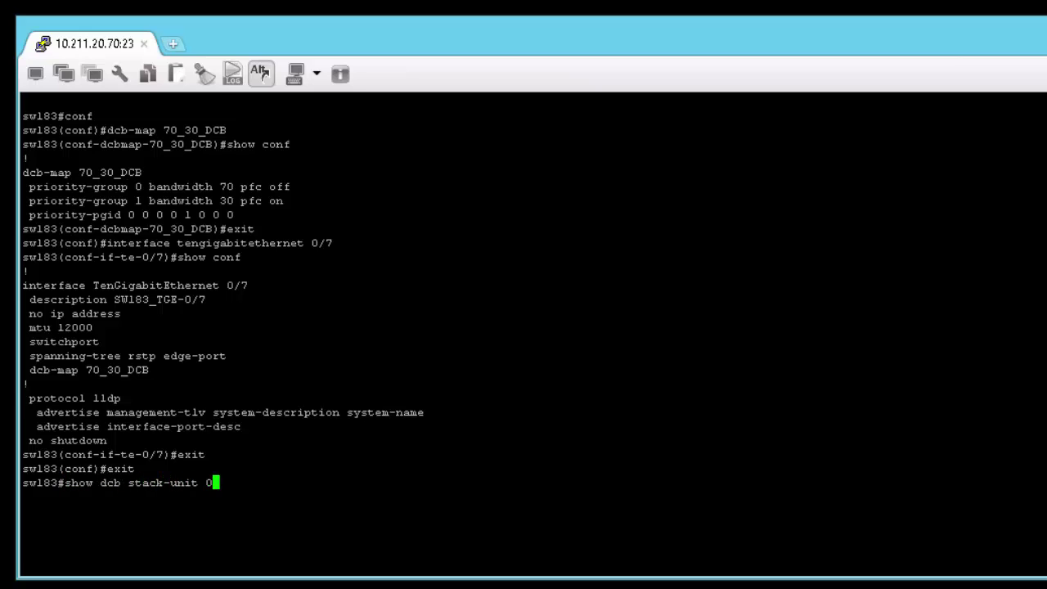
key(Return)
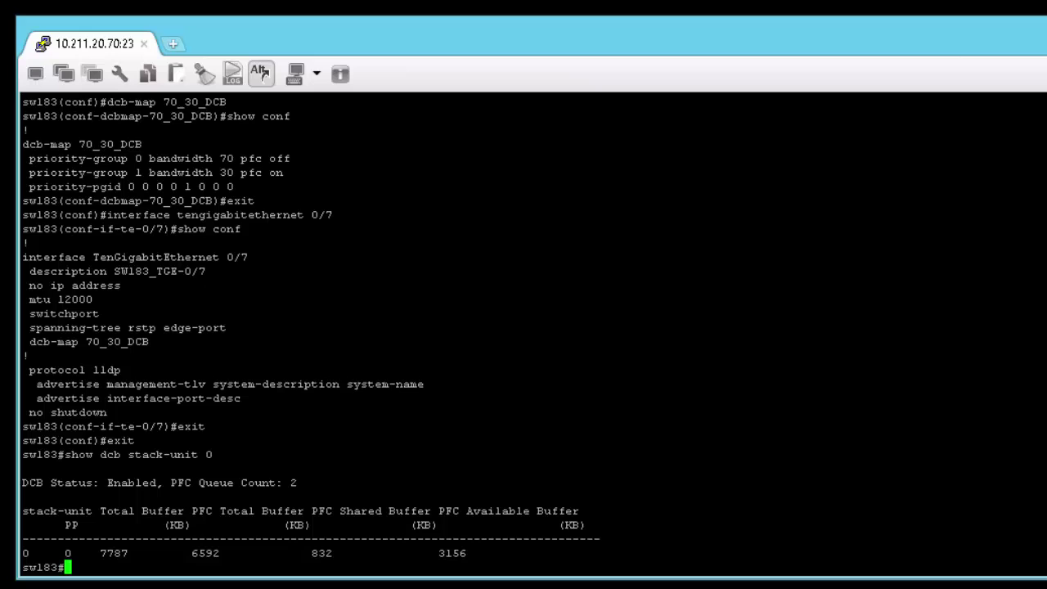
text(show interfaces tengigabitethernet 0/)
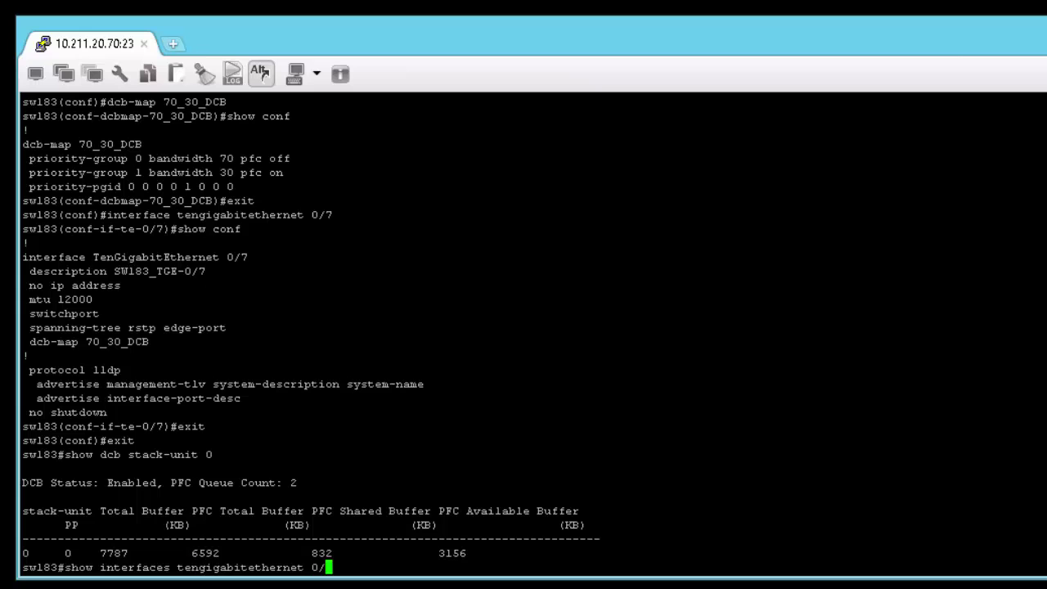
text(7 dcbx detail)
key(Return)
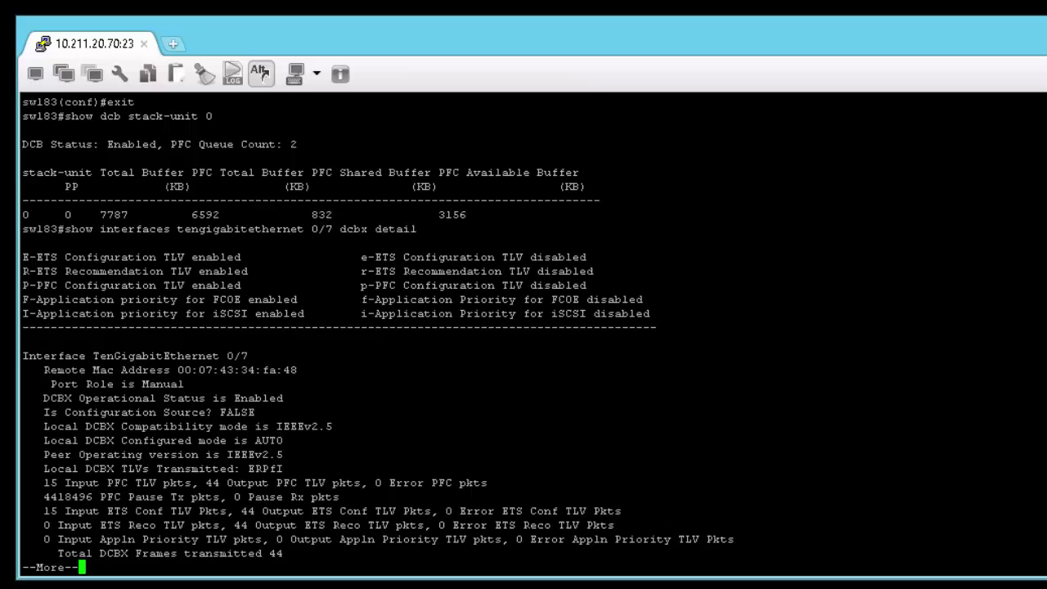
key(space)
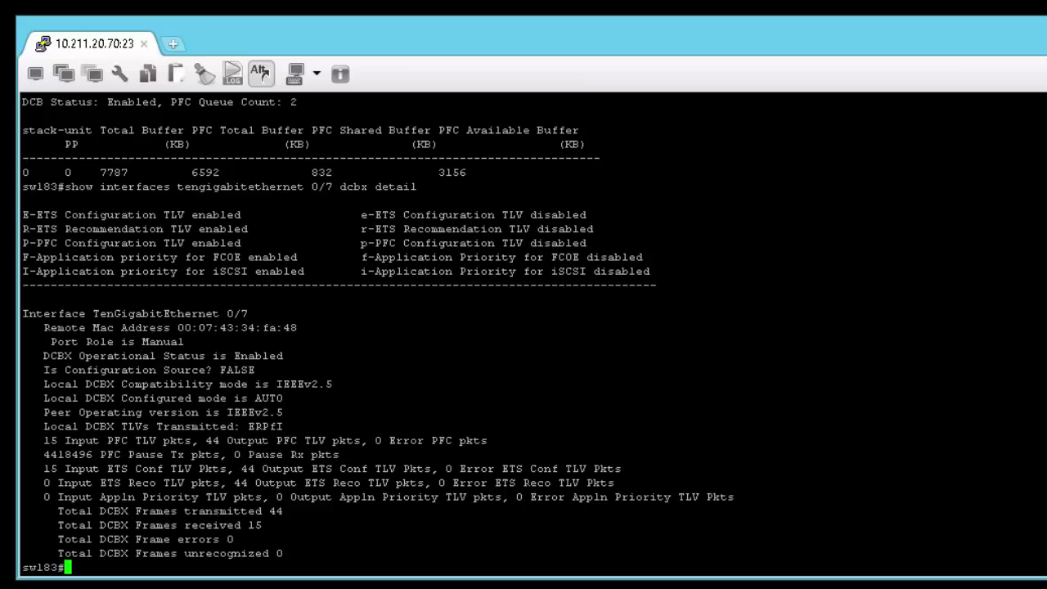
- Show the ETS summary of interface tengigabitethernet 0/7 and quit the paged listing
text(show interfaces )
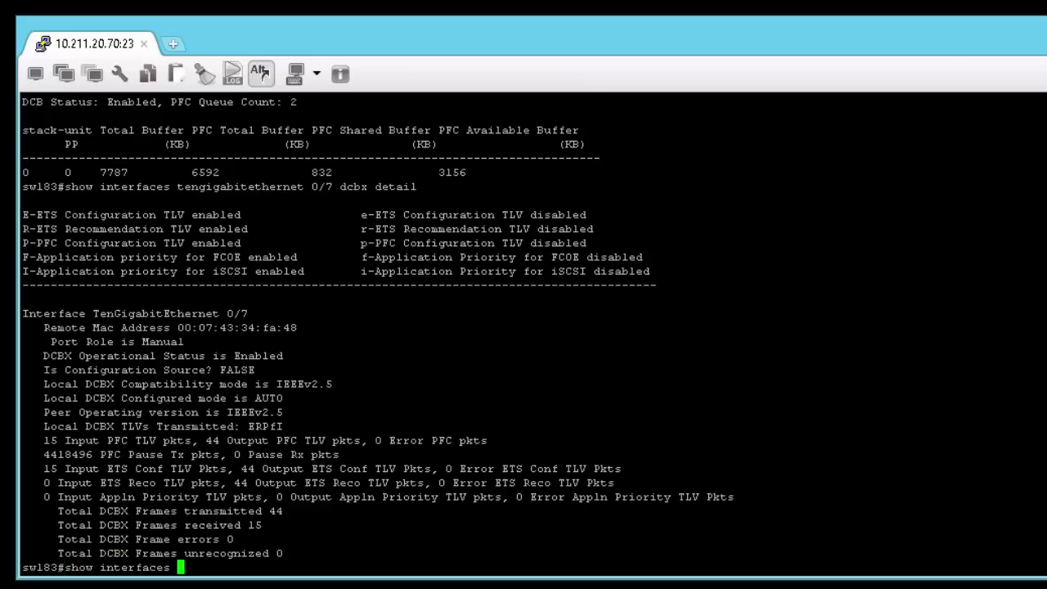
text(tengigabitethernet 0/7)
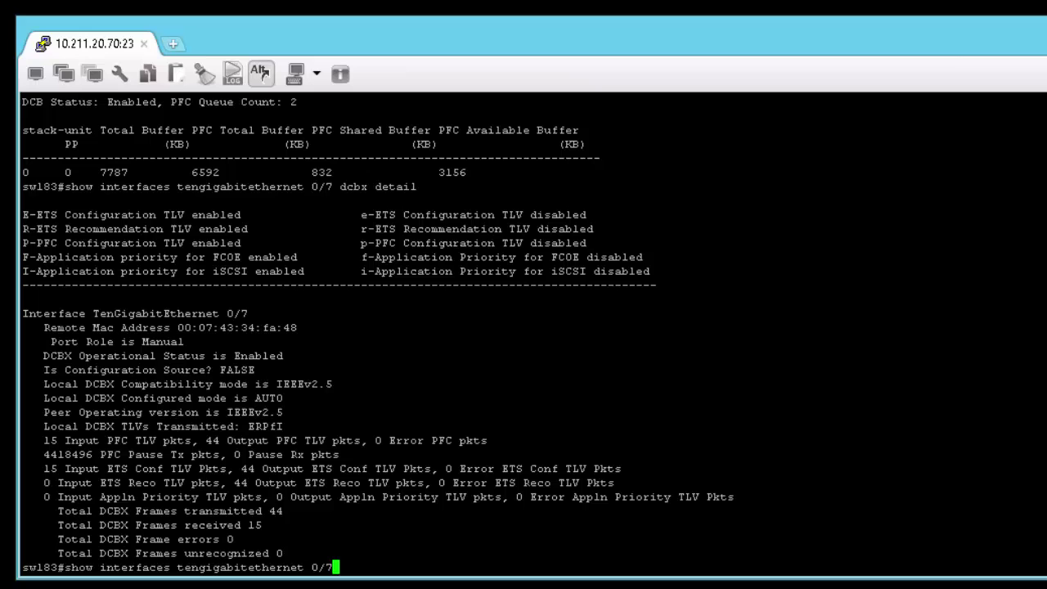
text( ets summary)
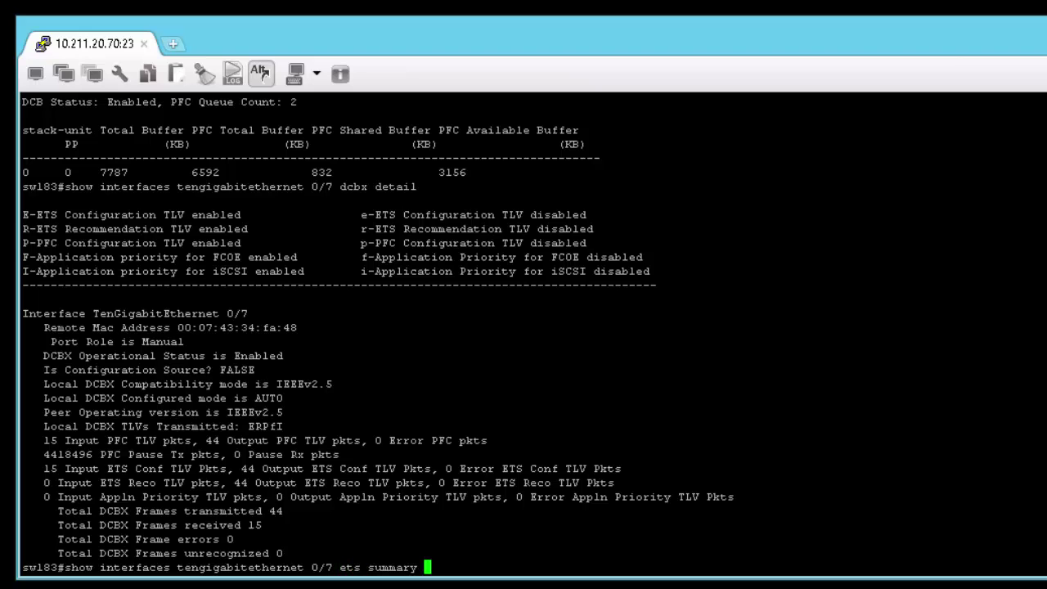
key(Return)
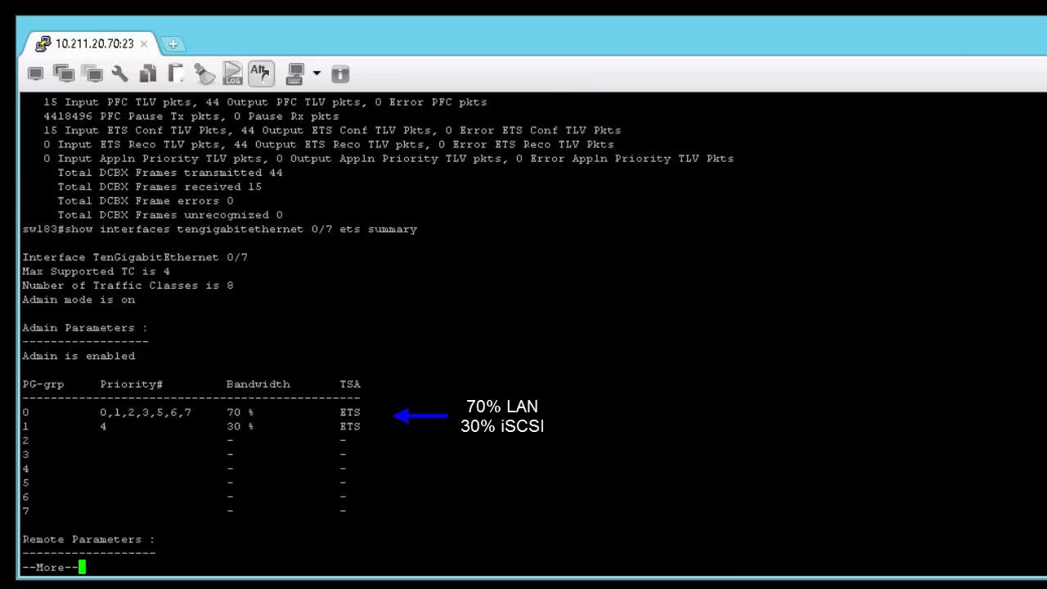
key(q)
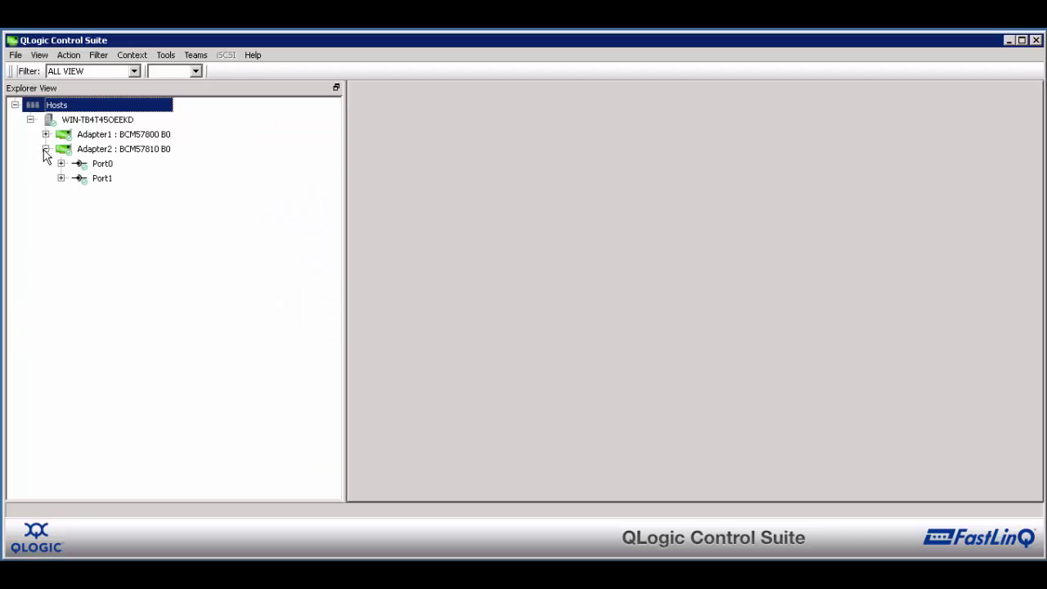
- In QLogic Control Suite, expand Port0 and Port1 of Adapter2, select the BCM57810 #54 device, and widen the tree to show full names
click(61, 164)
click(60, 192)
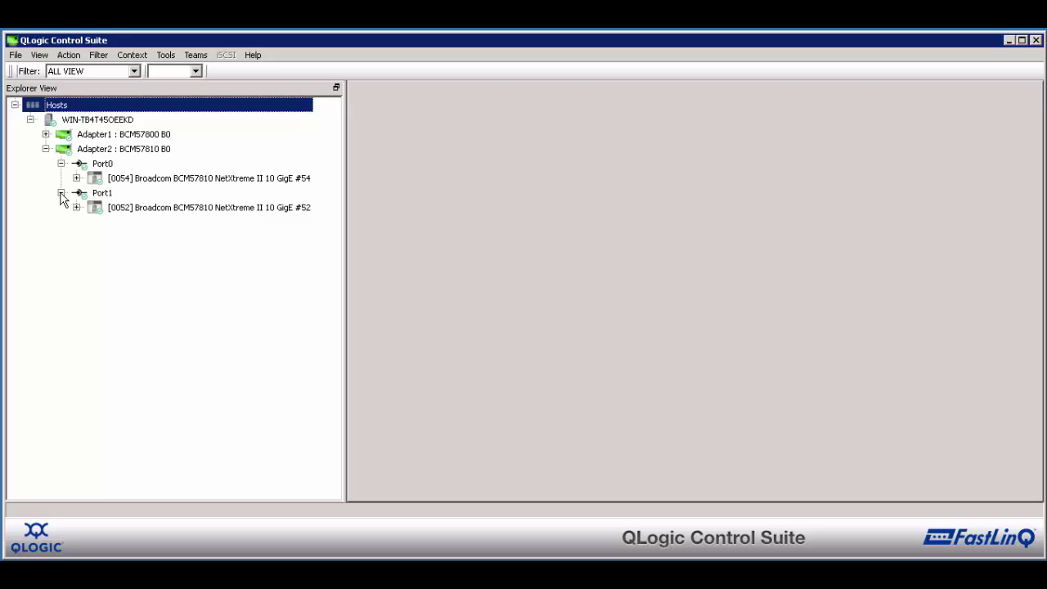
click(76, 178)
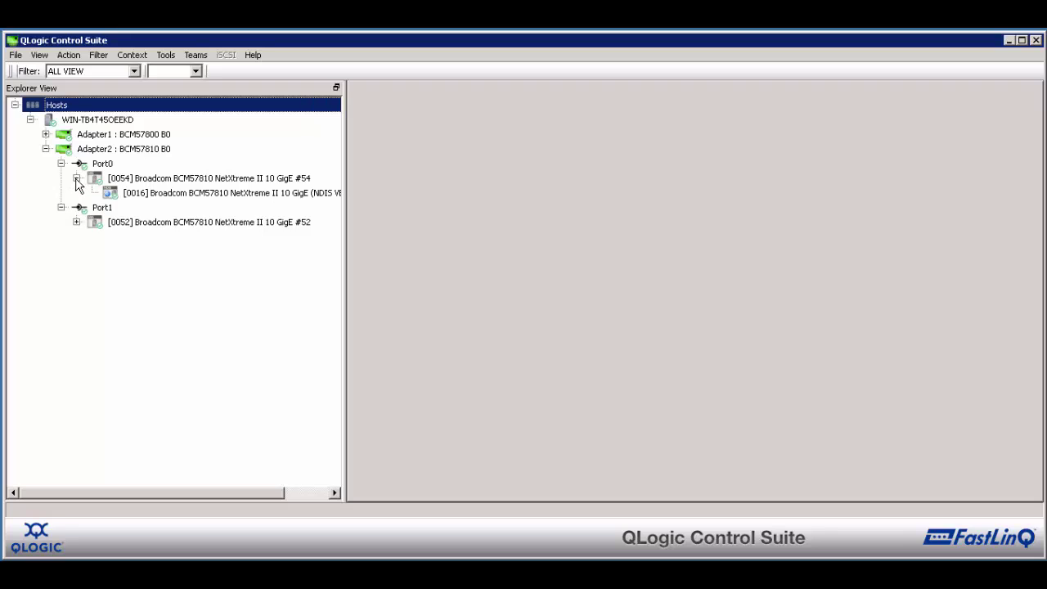
click(76, 222)
click(173, 179)
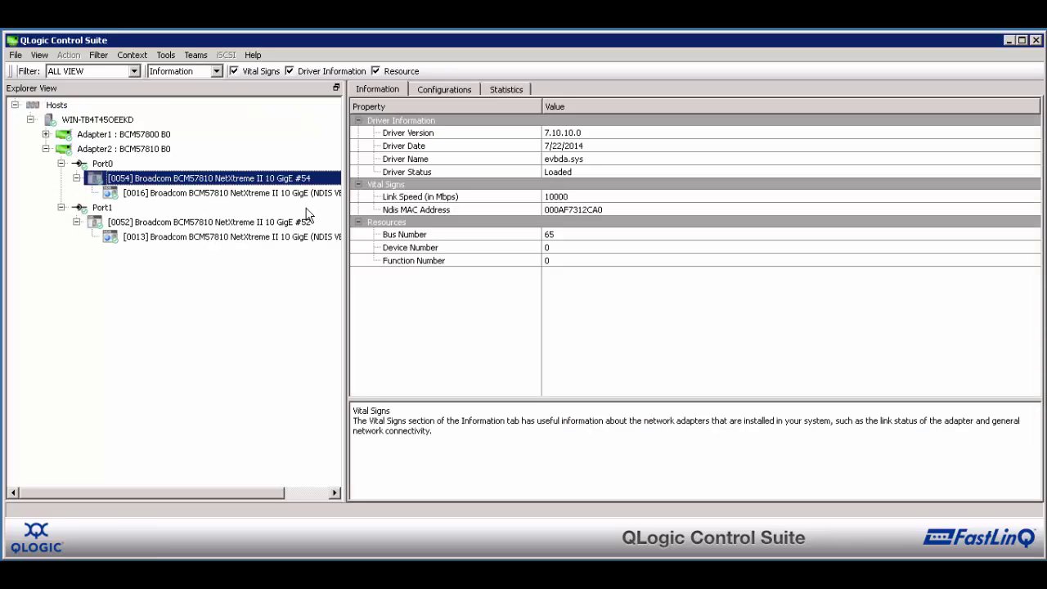
drag(346, 212, 413, 208)
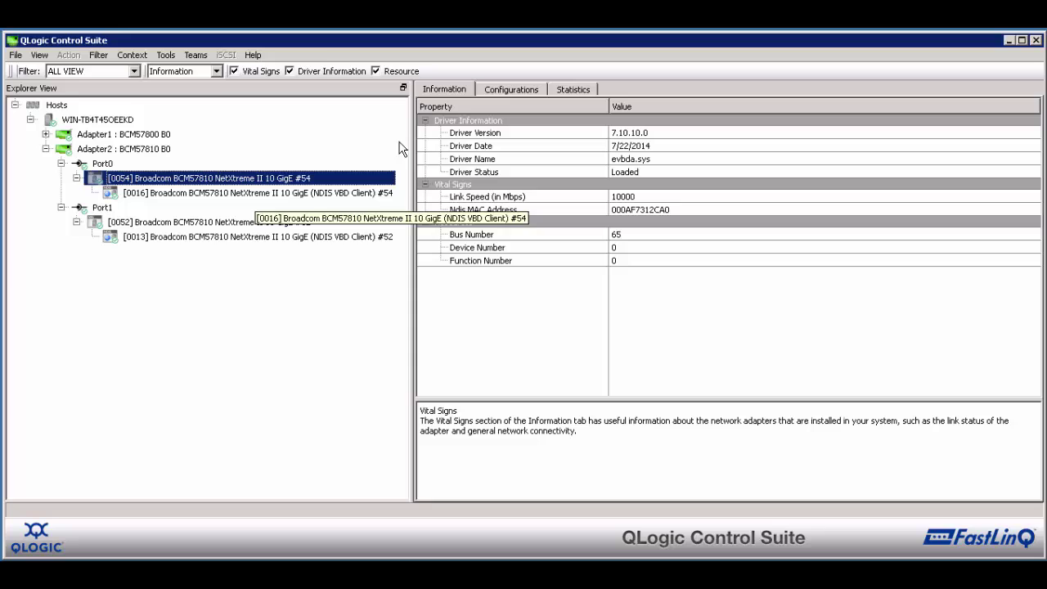
- Enable the iSCSI protocol in the resource reservations of BCM57810 NetXtreme II 10 GigE #54 and apply the change
click(503, 90)
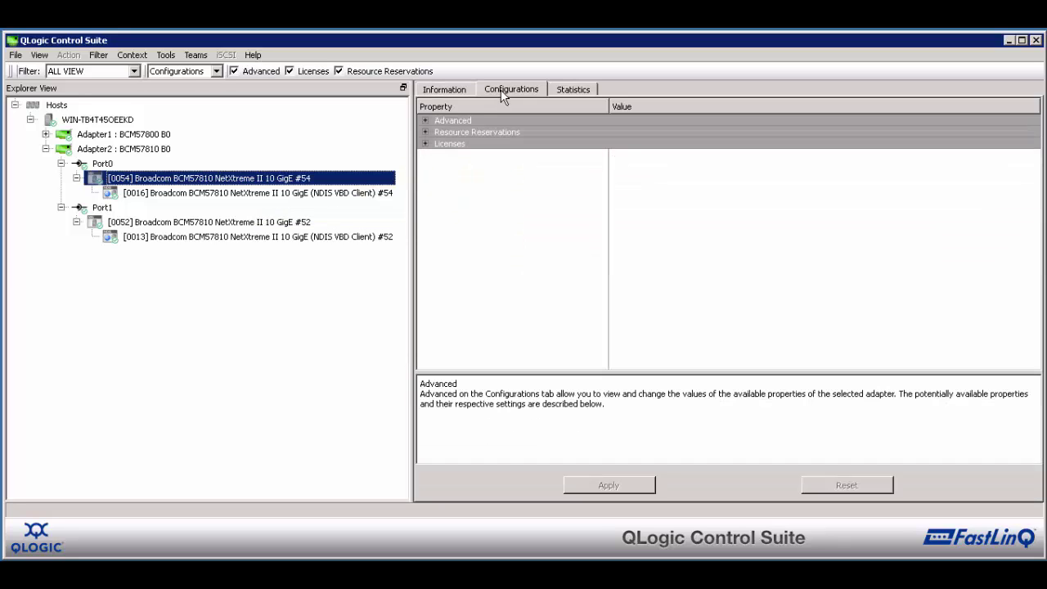
click(424, 132)
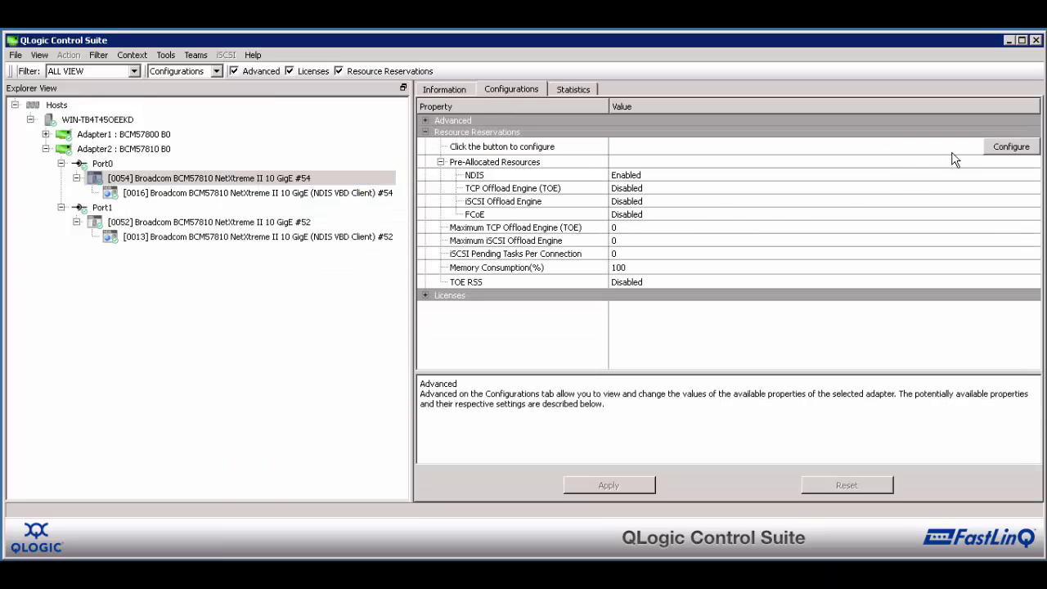
click(1001, 148)
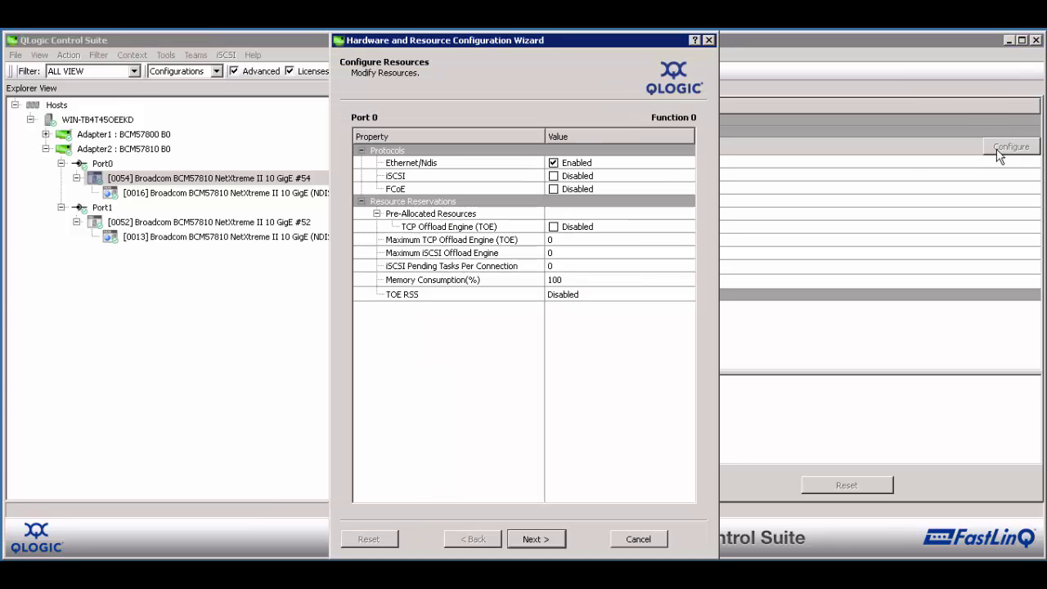
click(553, 177)
click(535, 539)
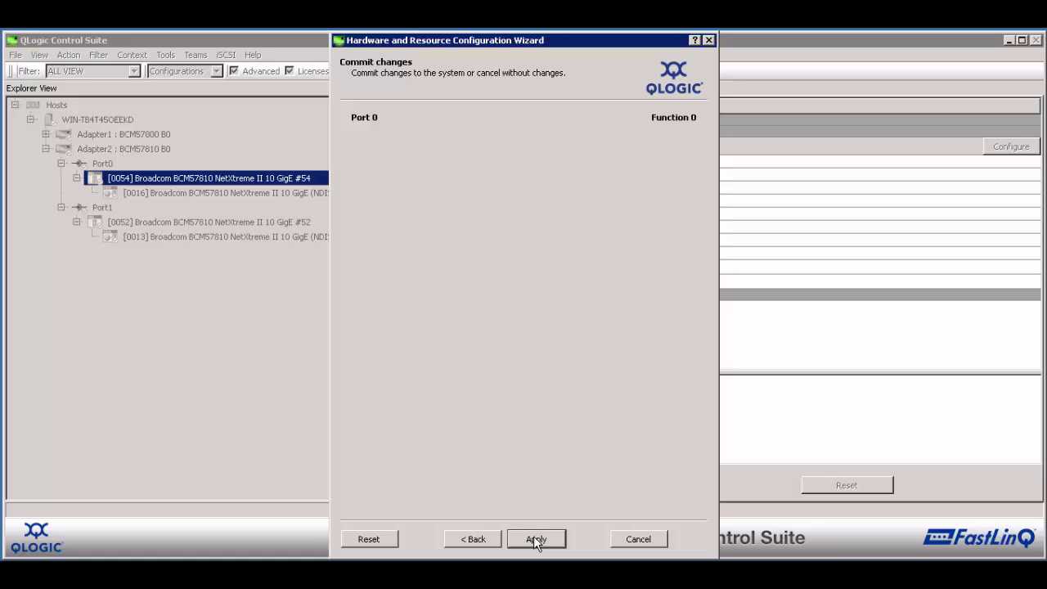
click(536, 539)
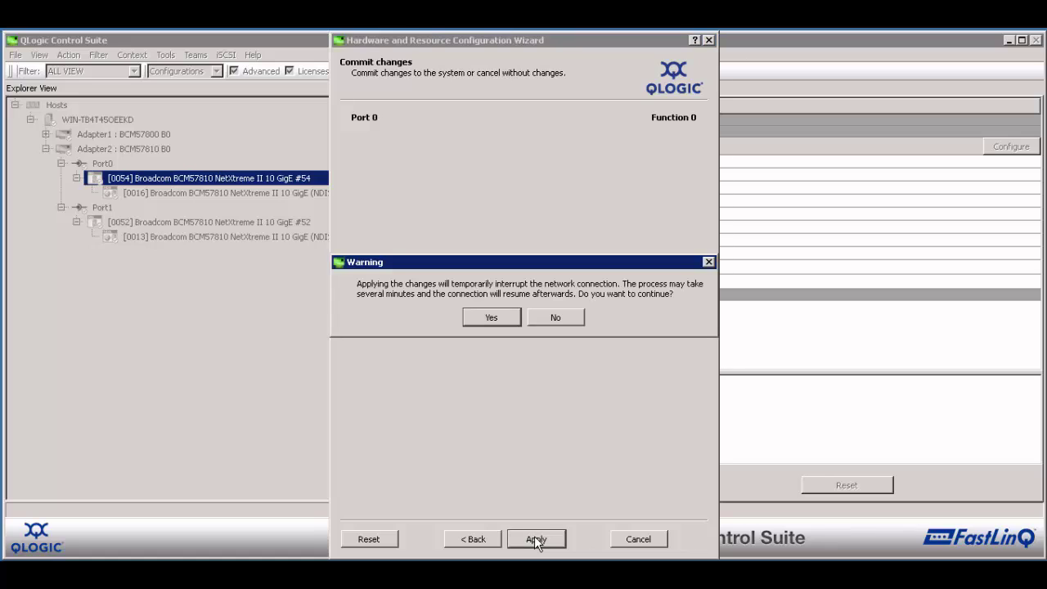
click(497, 317)
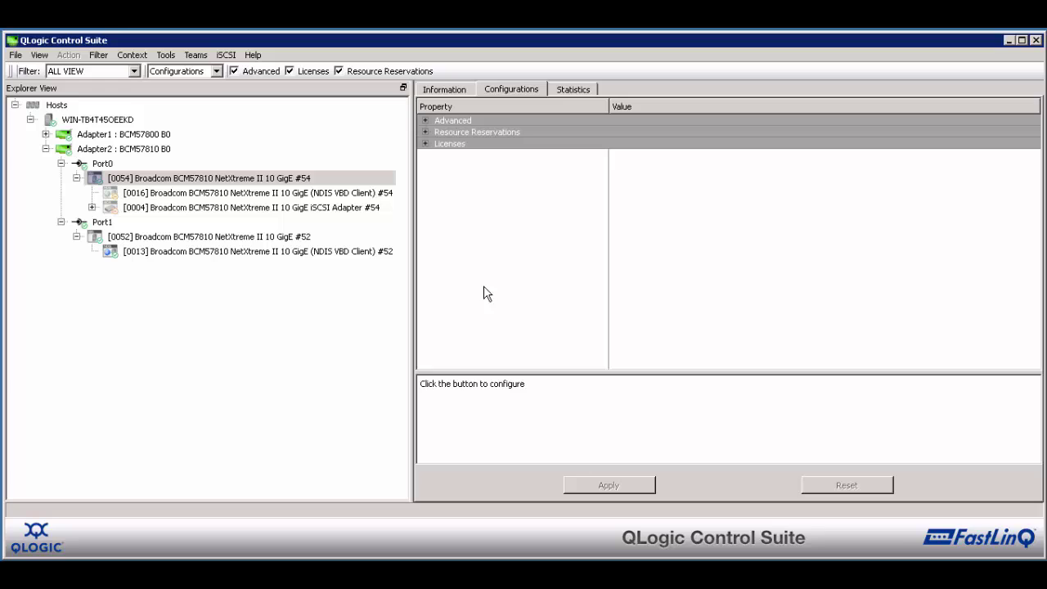
- Give iSCSI Adapter #54 the static IPv4 address 172.16.31.103 with subnet mask 255.255.255.0 and DHCP disabled
double_click(328, 208)
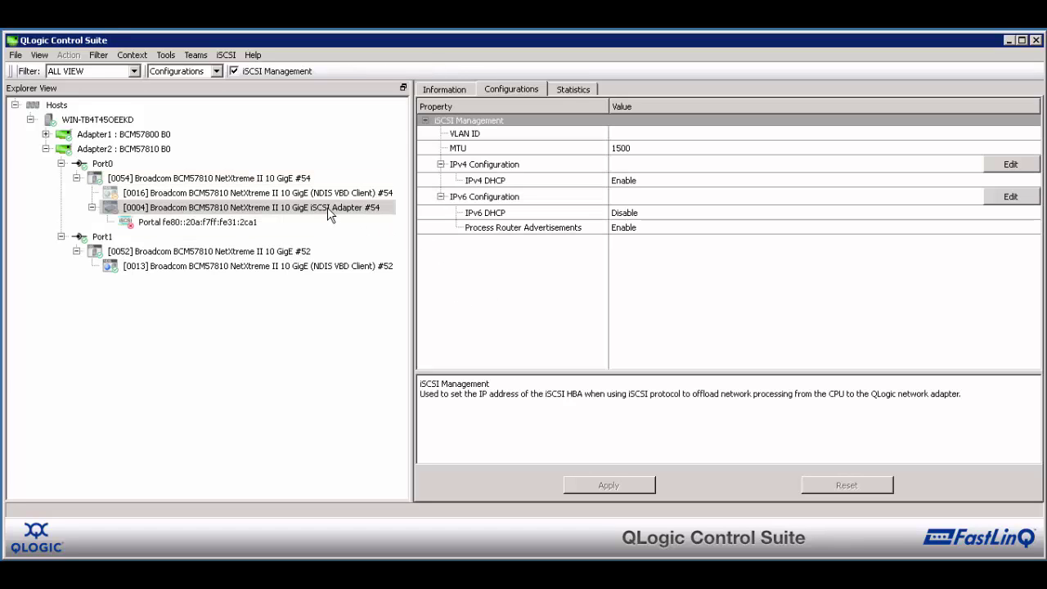
click(1010, 165)
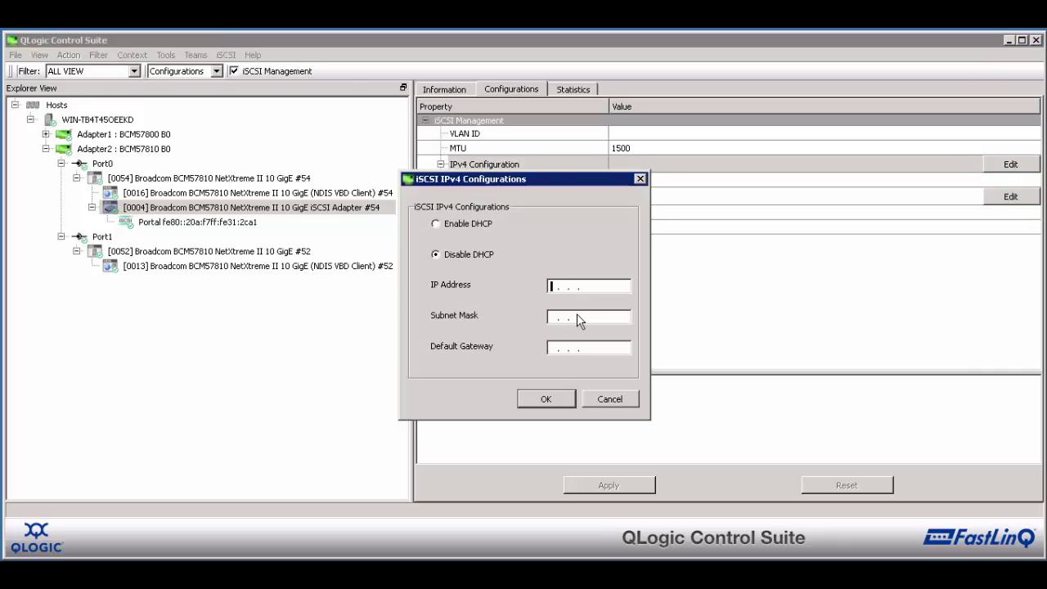
text(172.16 .31 .10)
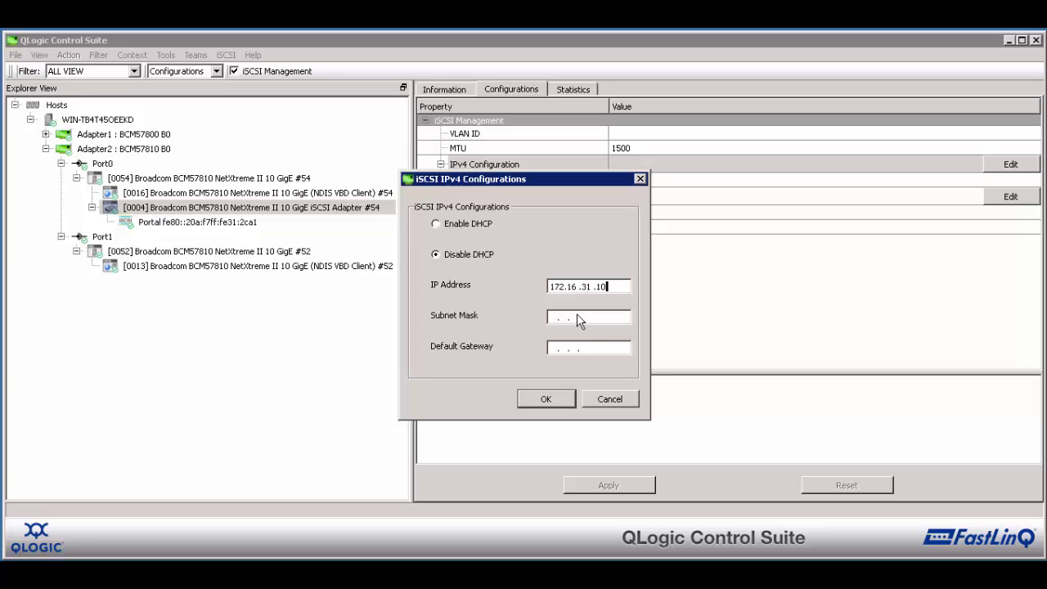
text(3)
key(Tab)
click(545, 397)
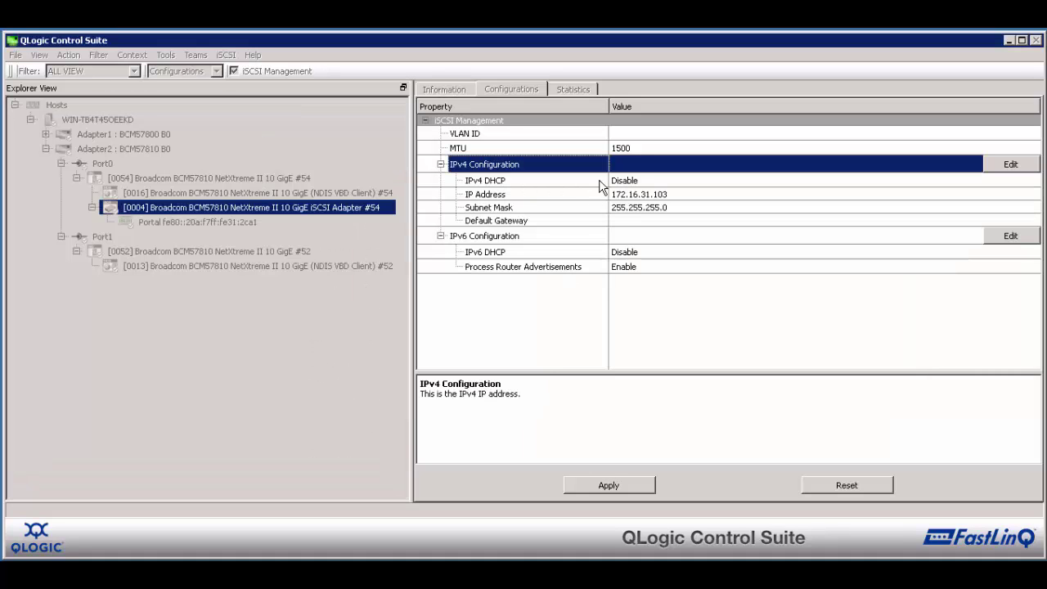
- Set the iSCSI adapter's MTU to 9600 and VLAN ID to 407, and apply the iSCSI management settings
click(642, 151)
text(9600)
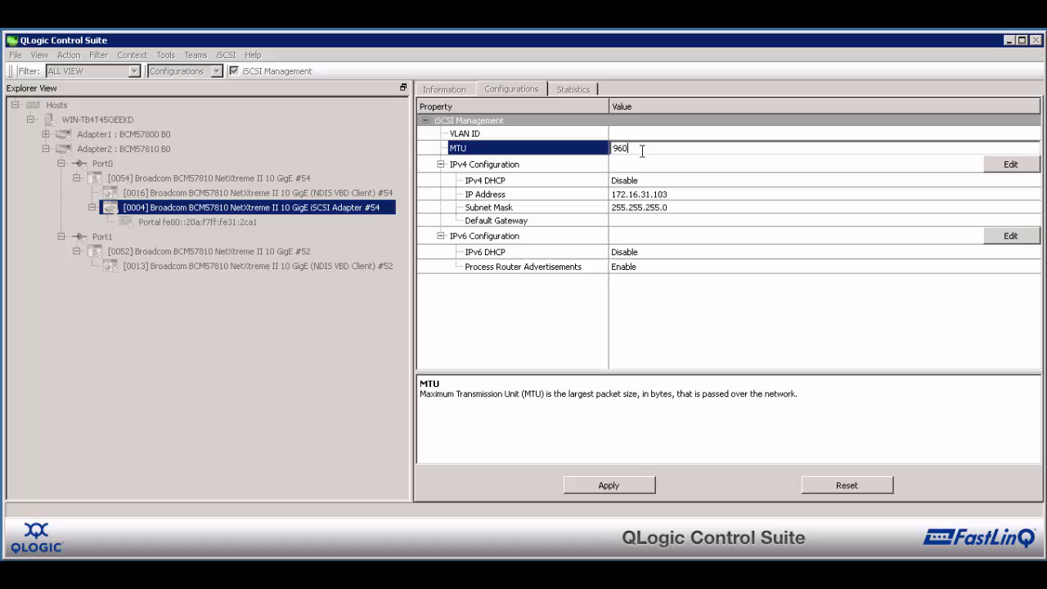
click(694, 131)
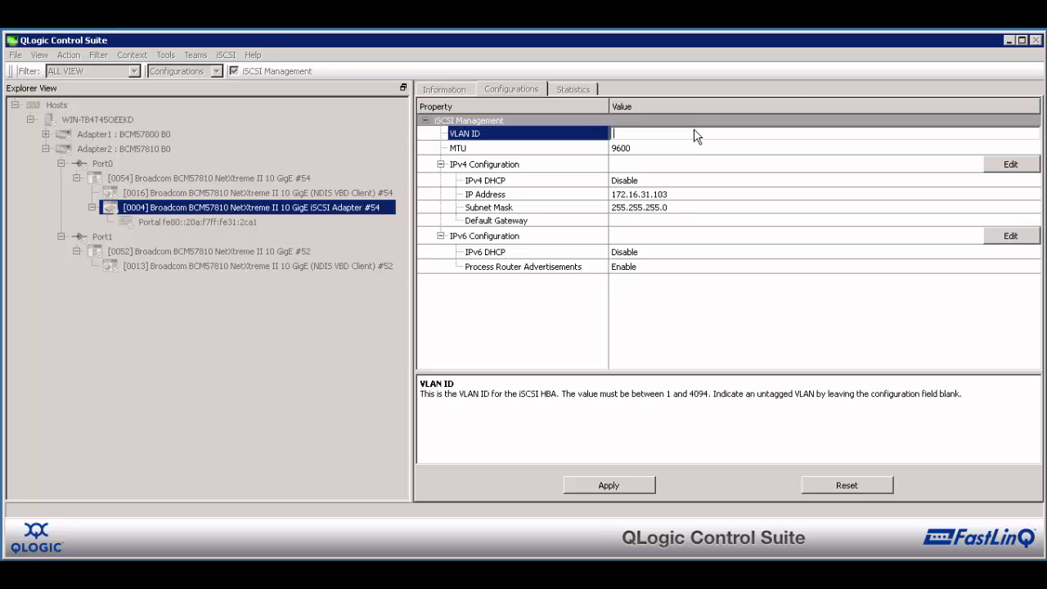
text(407)
click(635, 488)
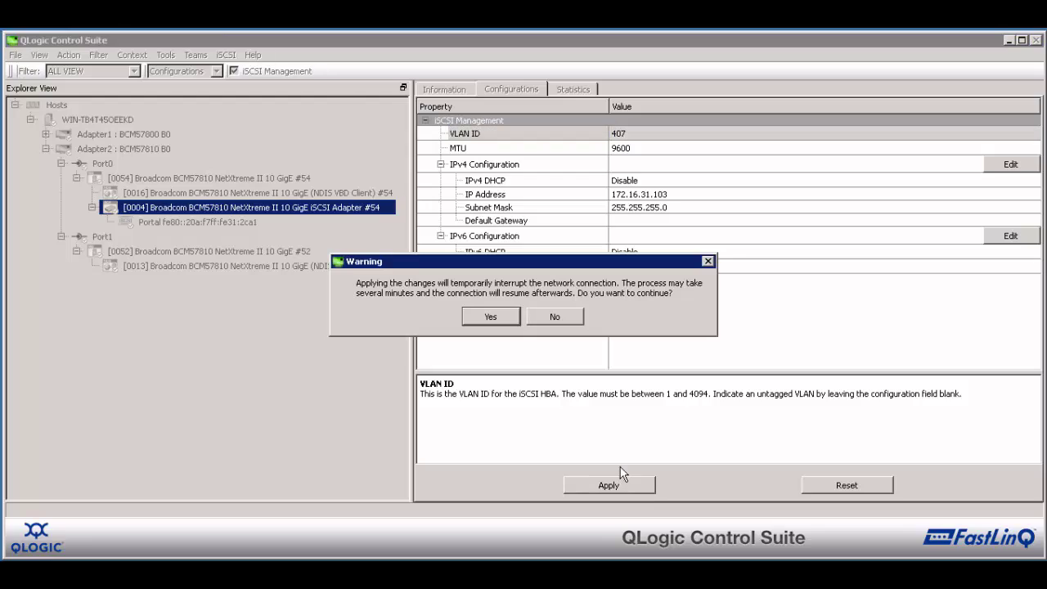
click(495, 316)
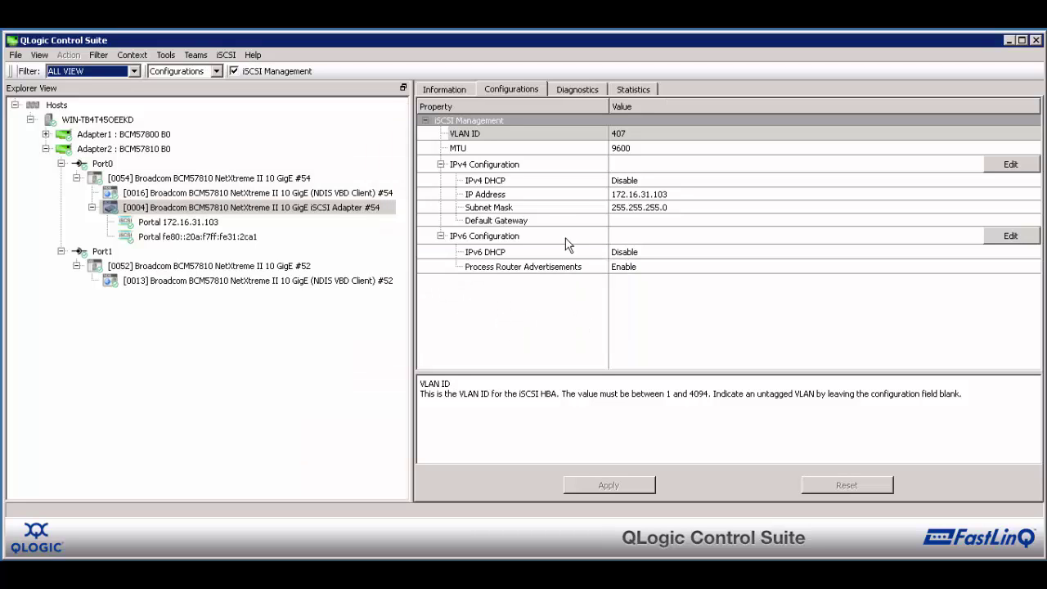
- Run an iSCSI ping test from iSCSI Adapter #54 to 172.16.31.100
click(585, 90)
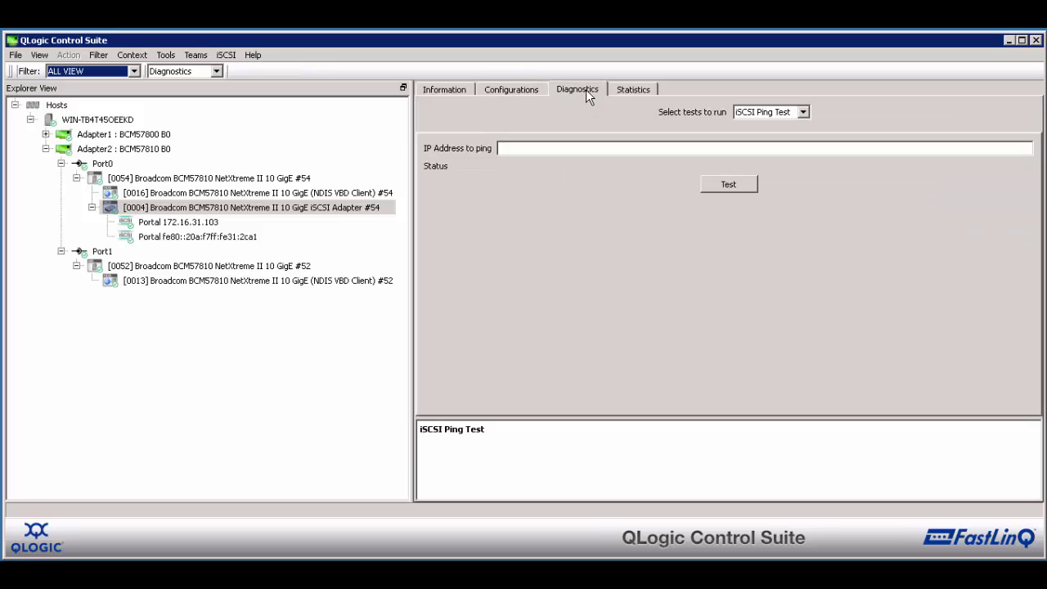
click(593, 148)
text(17)
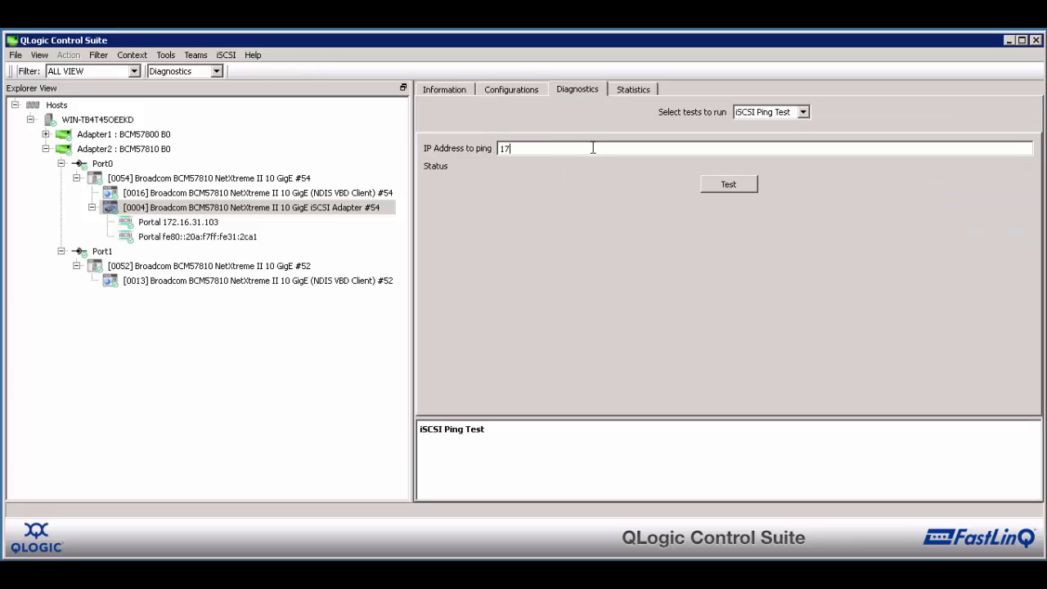
text(2.16.31.100)
click(726, 184)
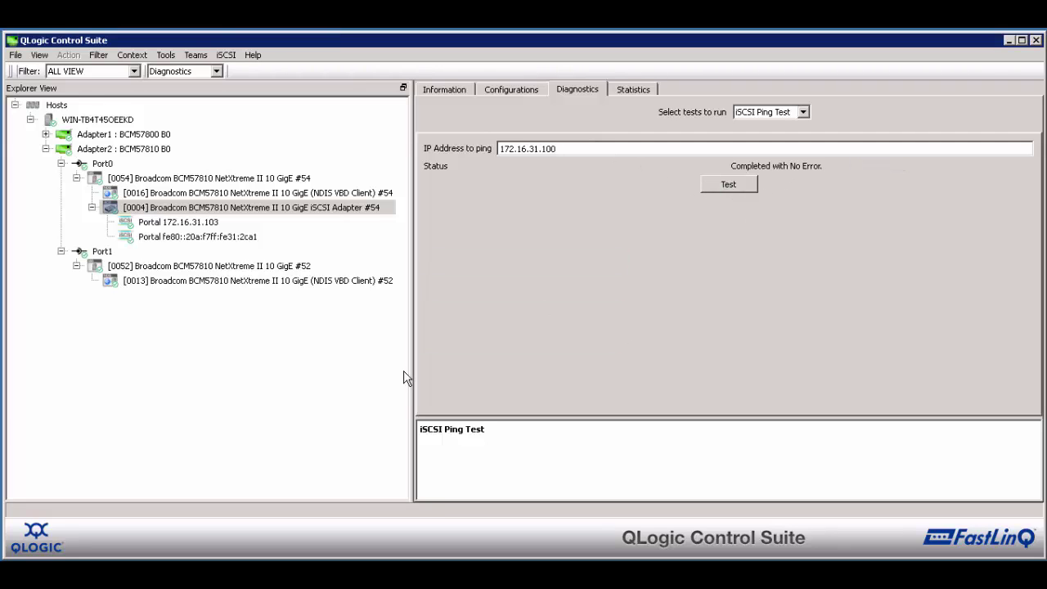
- Examine the DCBX priority, flow control and bandwidth information of Port0 on Adapter2, including the remote values
click(205, 166)
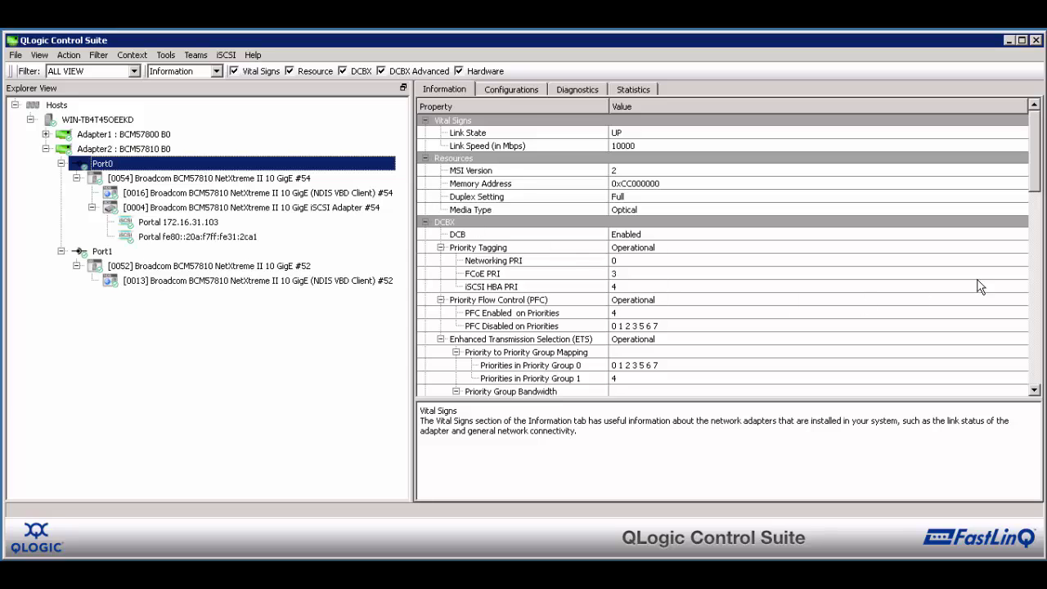
drag(1037, 168, 1039, 378)
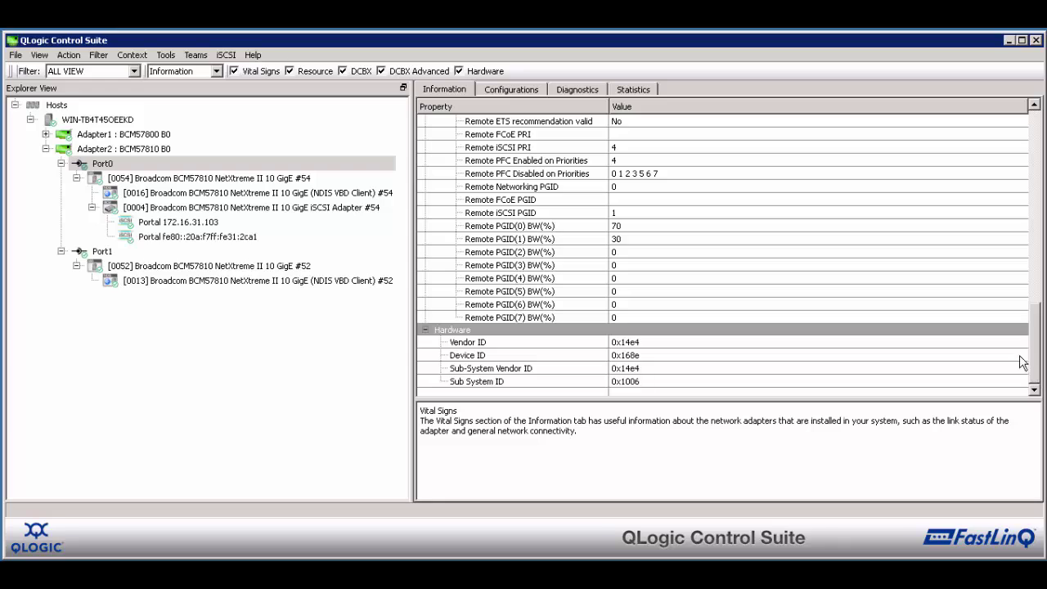
- Show the configuration settings of NDIS VBD Client #52 under Port1
click(286, 281)
click(502, 92)
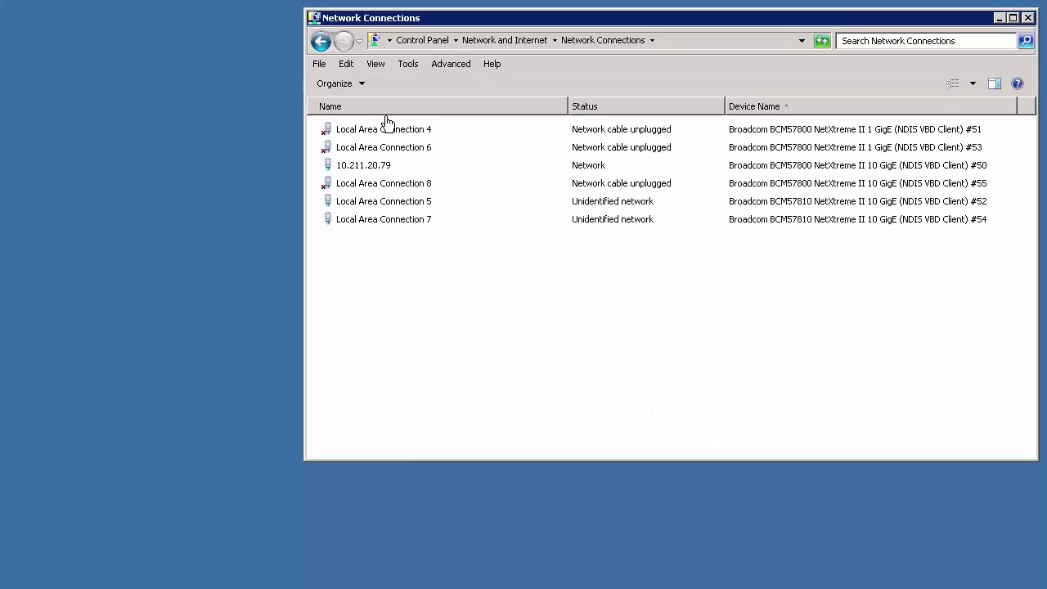
- In Network Connections, give Local Area Connection 5 the static IPv4 address 10.10.10.101 with subnet mask 255.255.255.0
click(396, 205)
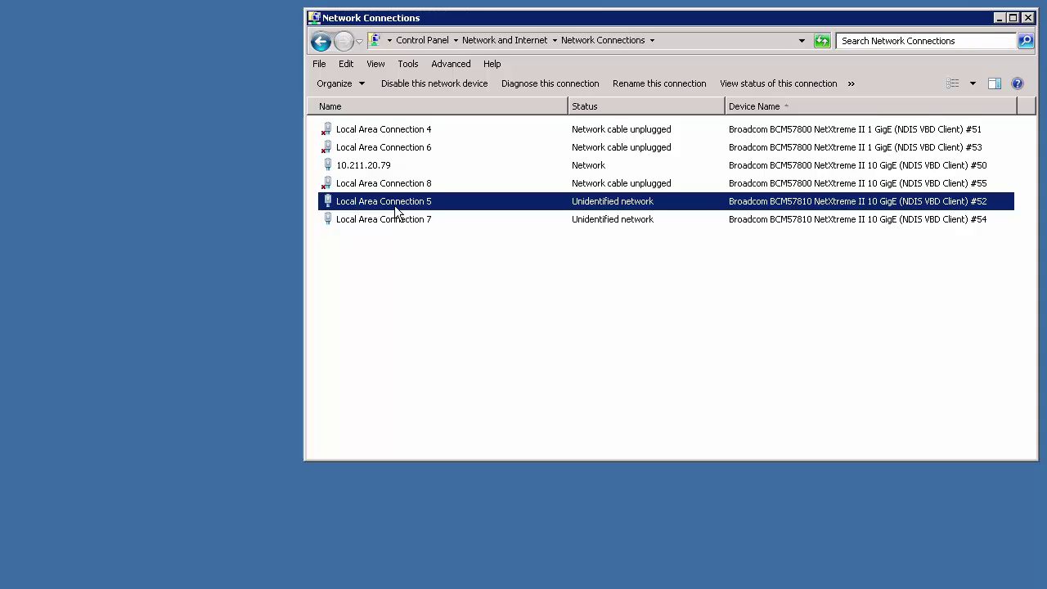
right_click(395, 206)
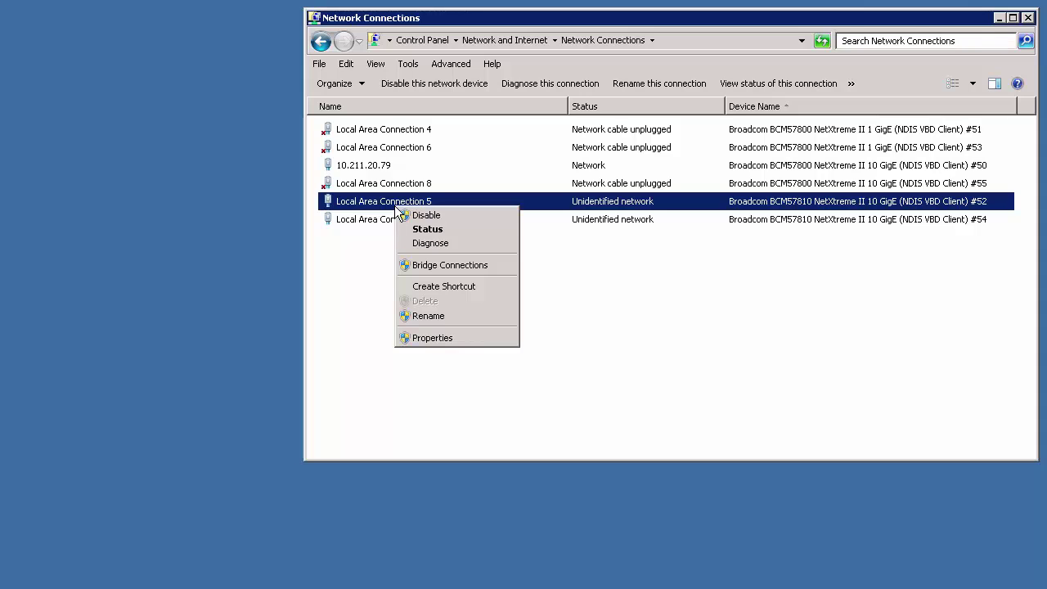
click(461, 335)
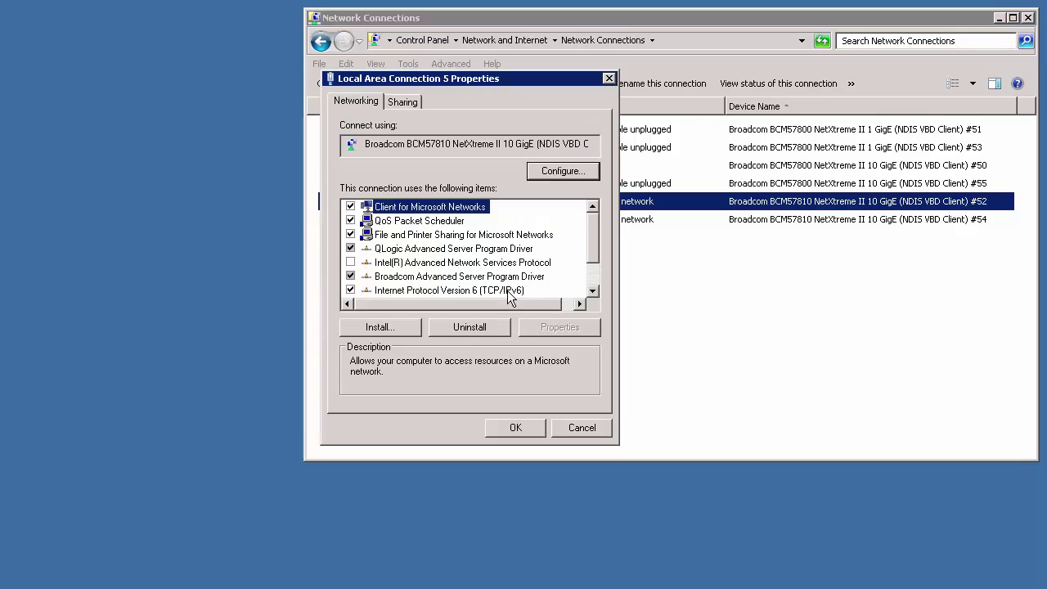
click(592, 291)
click(514, 294)
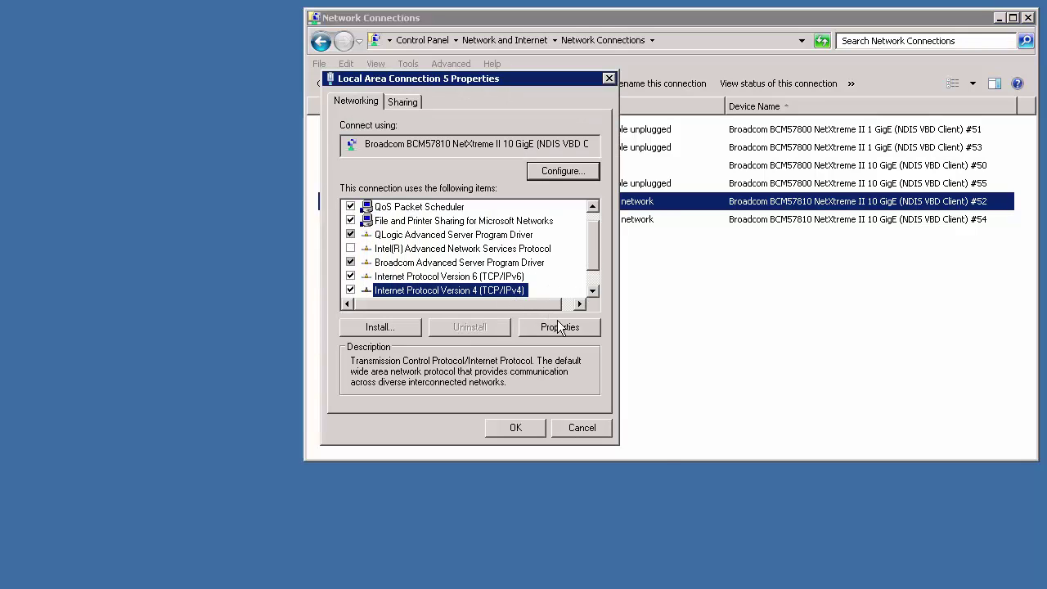
click(561, 327)
click(373, 249)
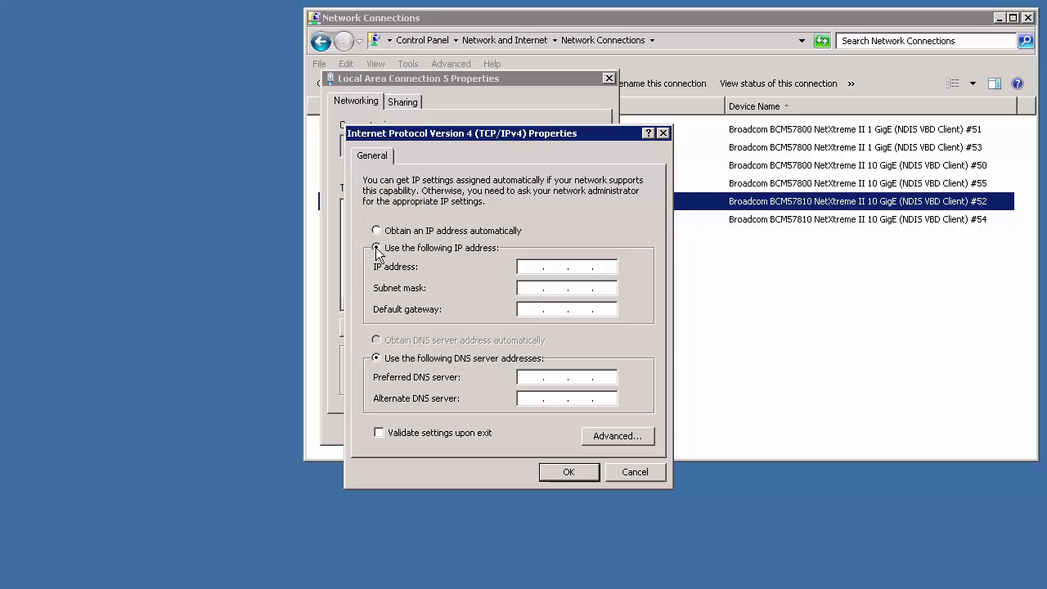
click(533, 266)
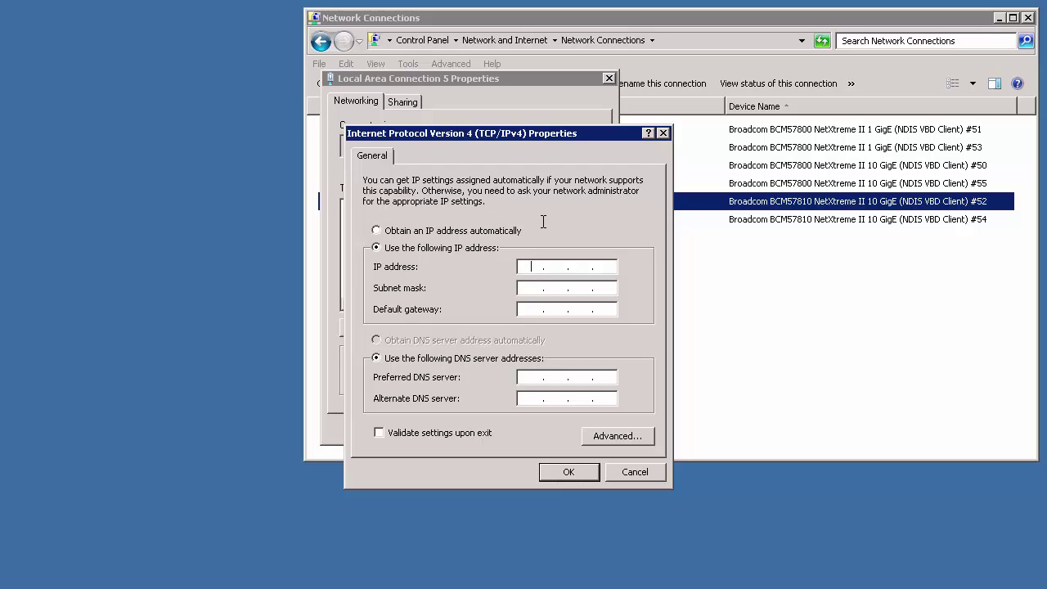
text(10.10.10.101)
key(Tab)
text(255.255.255.0)
click(569, 471)
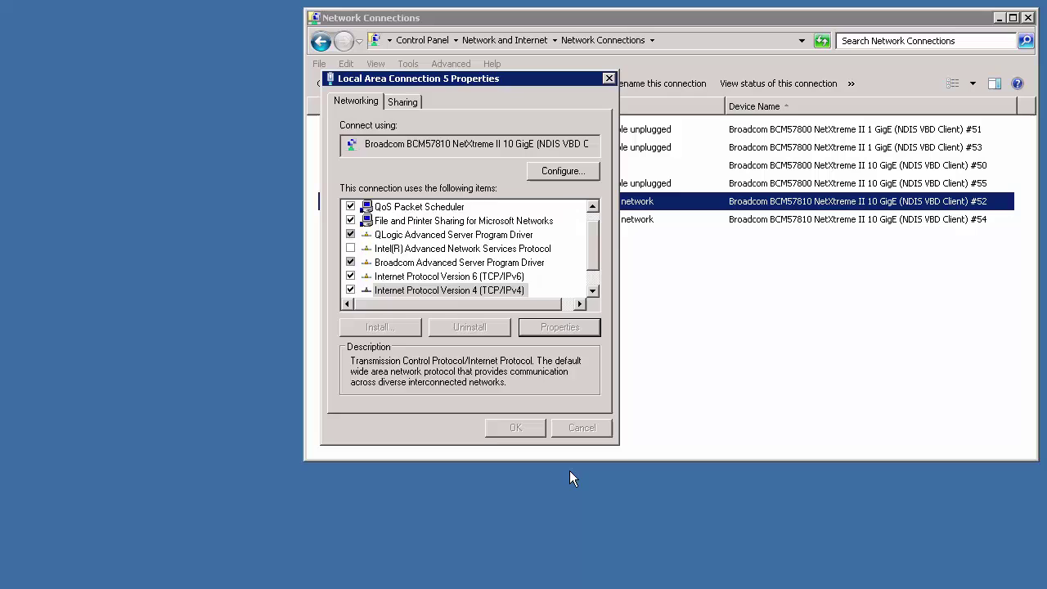
click(526, 430)
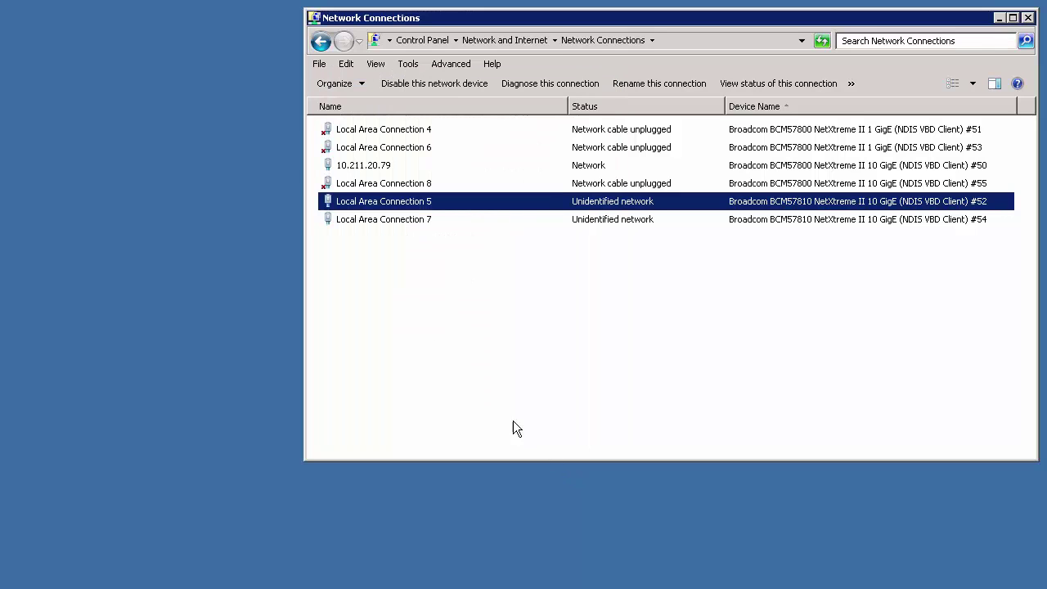
- Rename Local Area Connection 5 to BCM_10.10.10.101
right_click(395, 201)
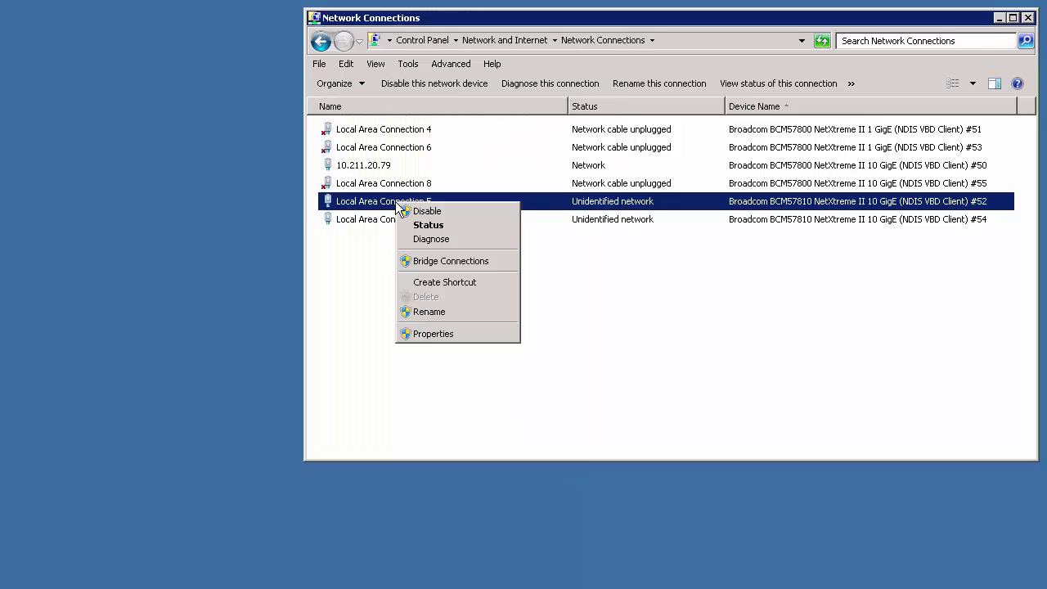
click(445, 312)
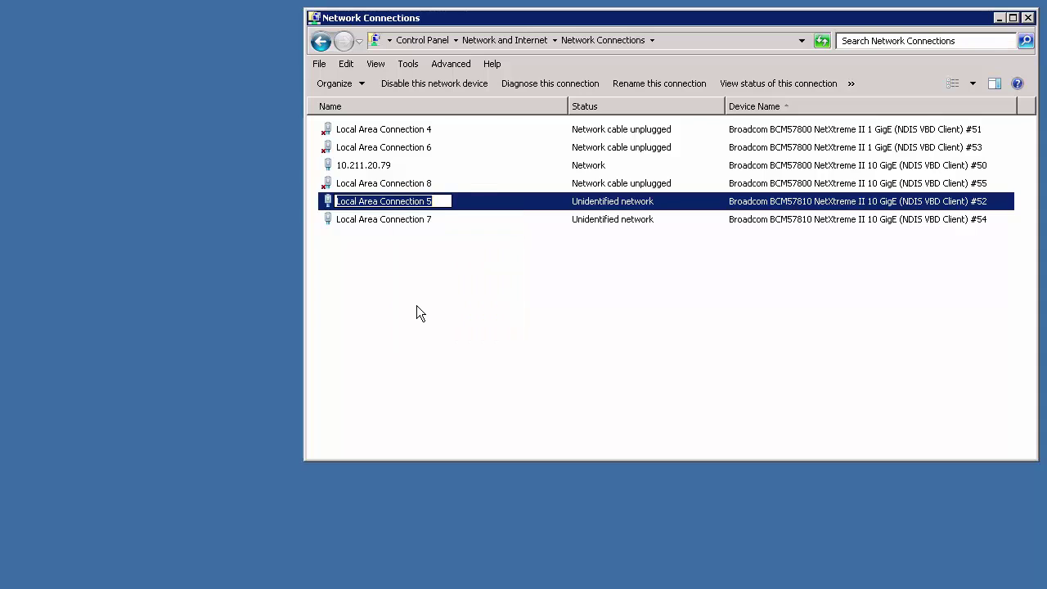
text(BCM_10.10)
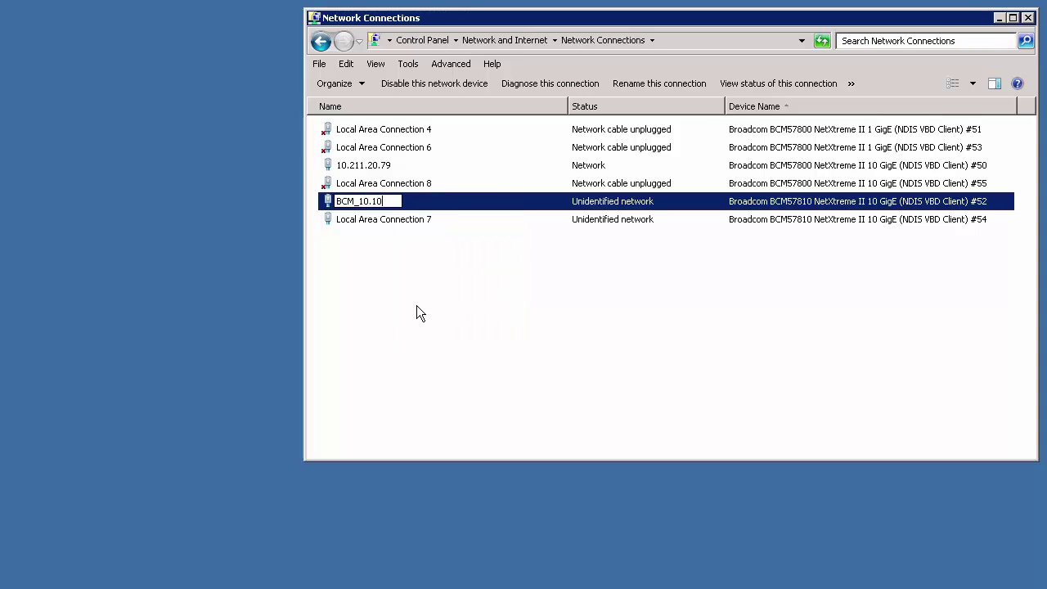
text(.10.101)
key(Return)
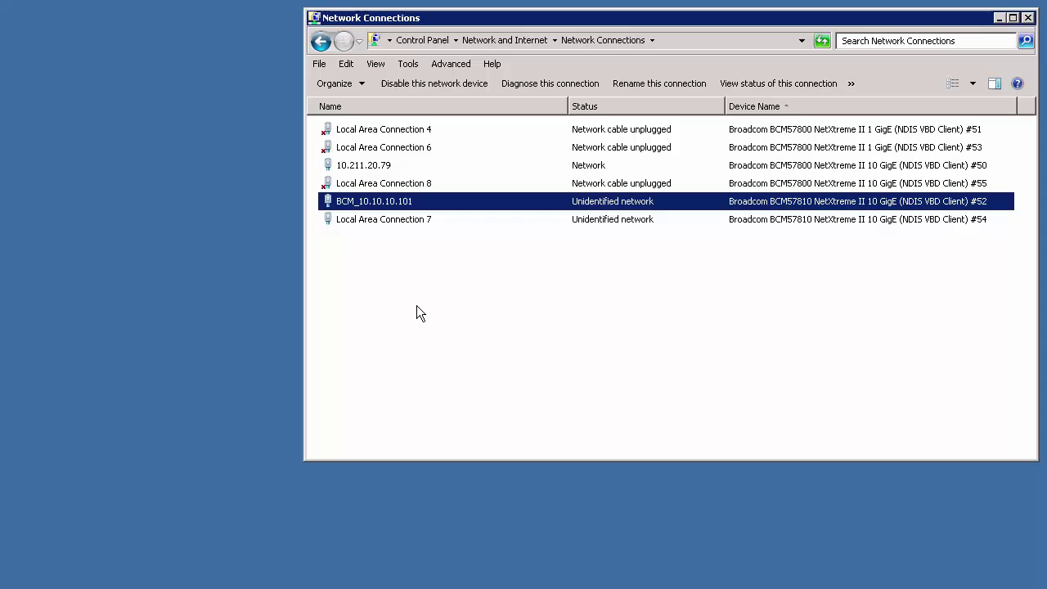
click(390, 222)
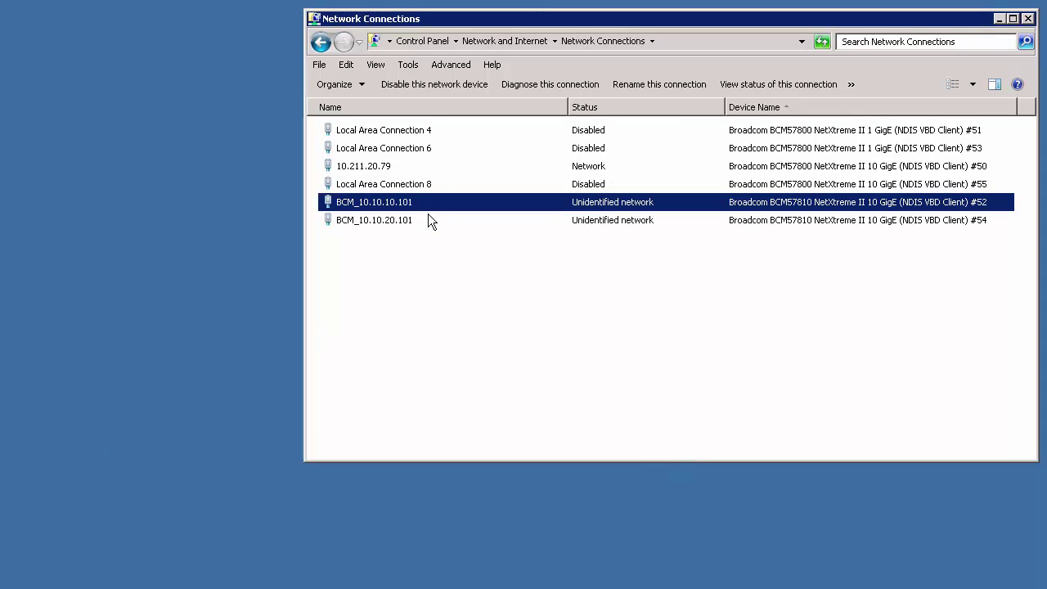
- Set the Jumbo Packet property of the BCM_10.10.10.101 network adapter to 9014
right_click(424, 203)
click(478, 333)
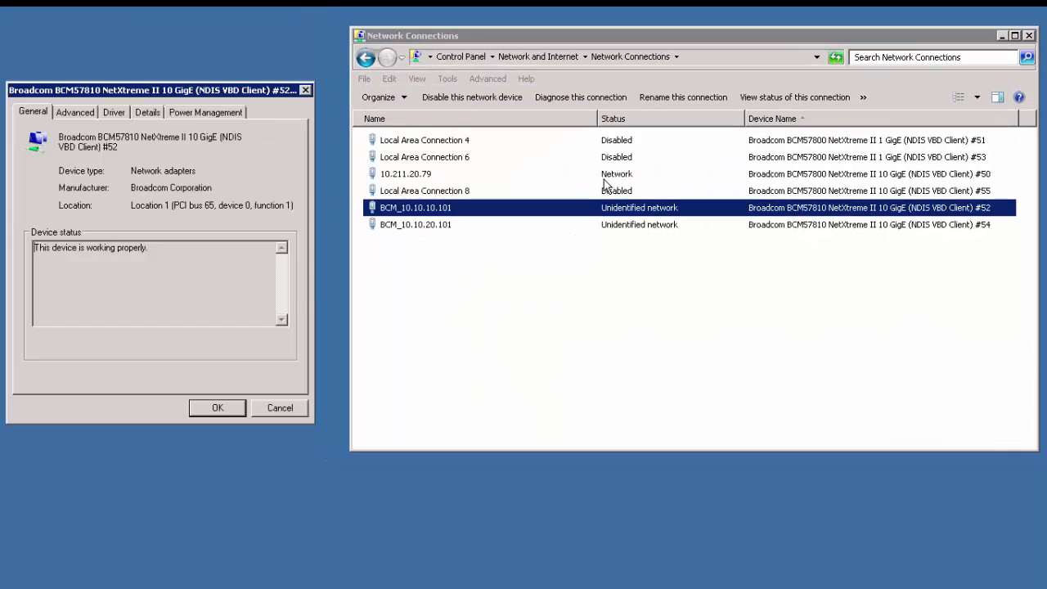
click(82, 113)
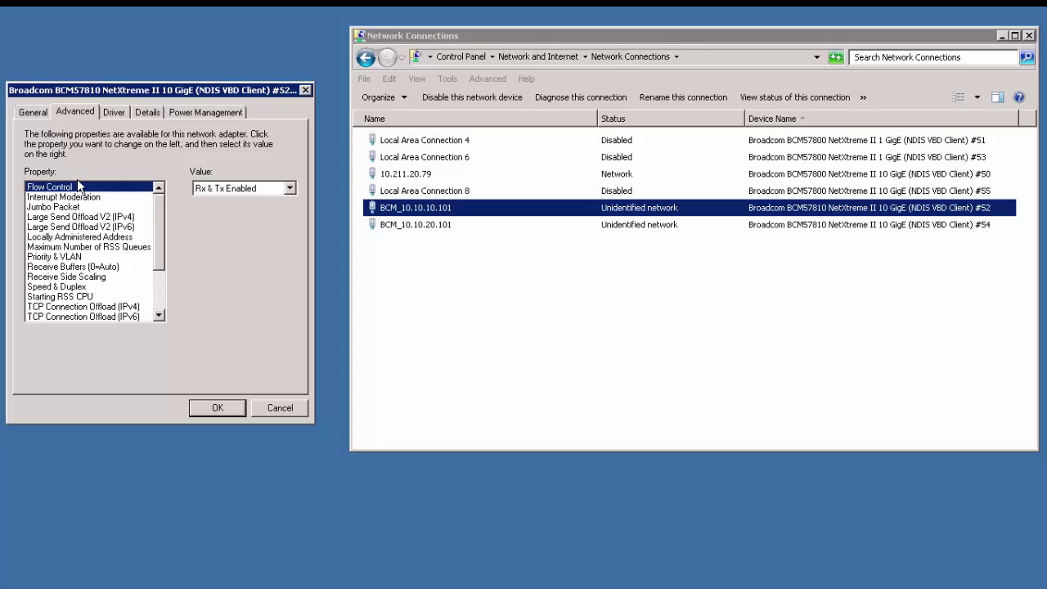
click(81, 207)
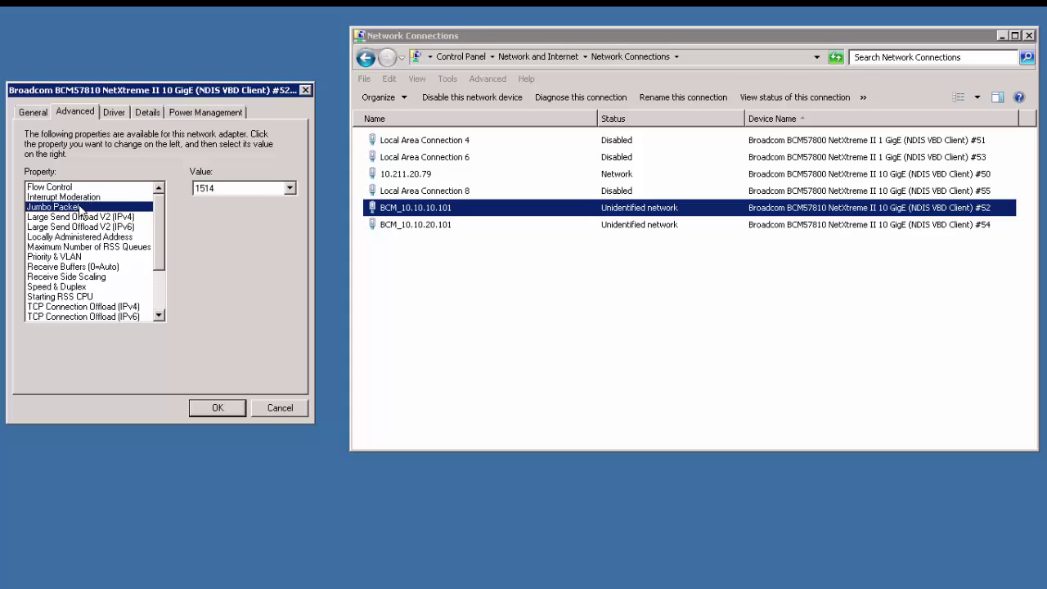
click(290, 188)
click(253, 223)
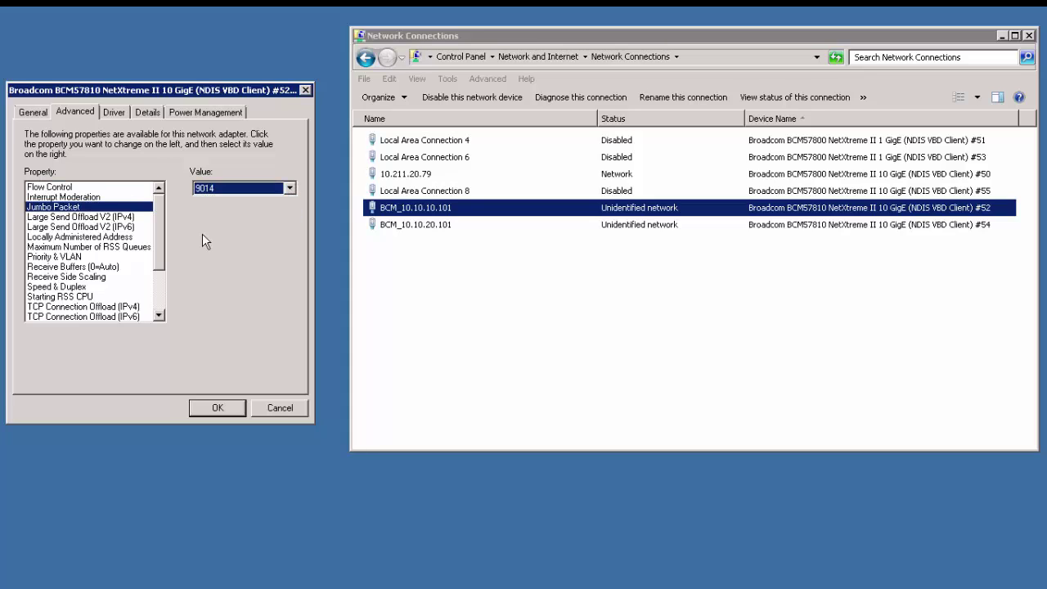
- Set the VLAN ID property of the BCM_10.10.10.101 adapter to 407
drag(159, 236, 162, 297)
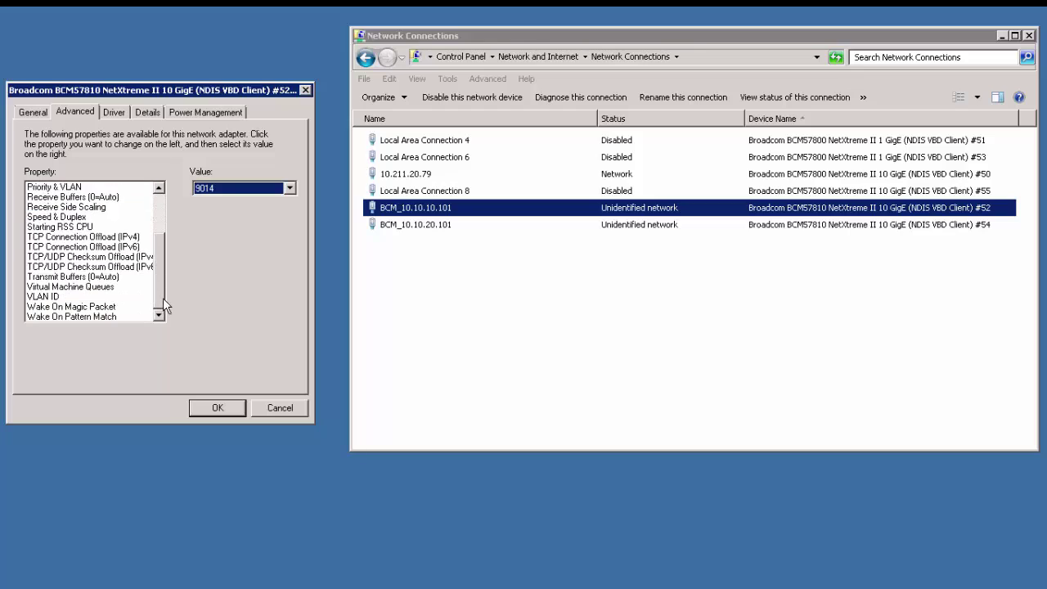
click(119, 296)
double_click(211, 187)
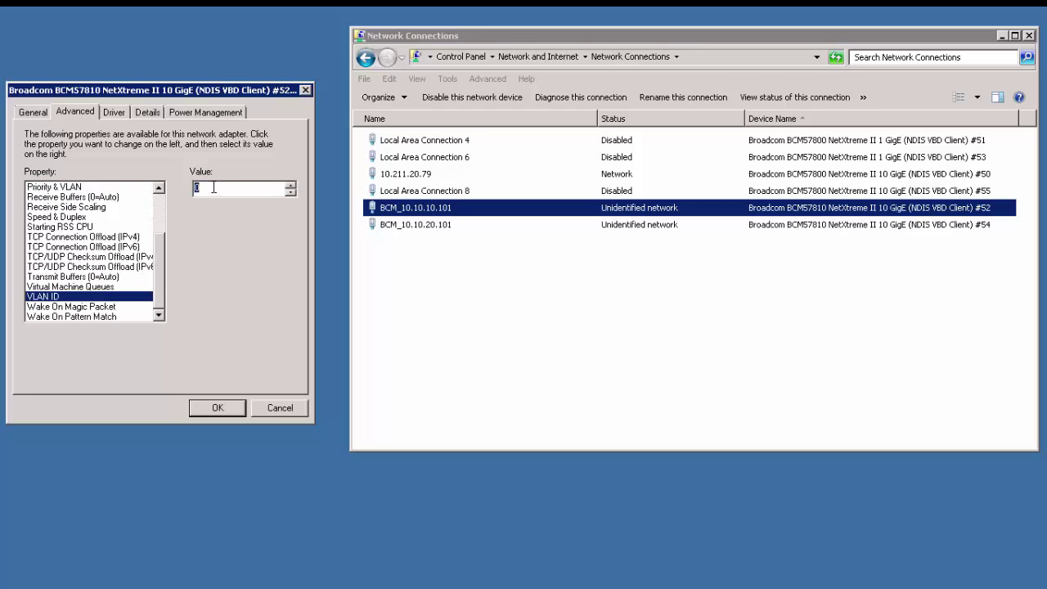
text(407)
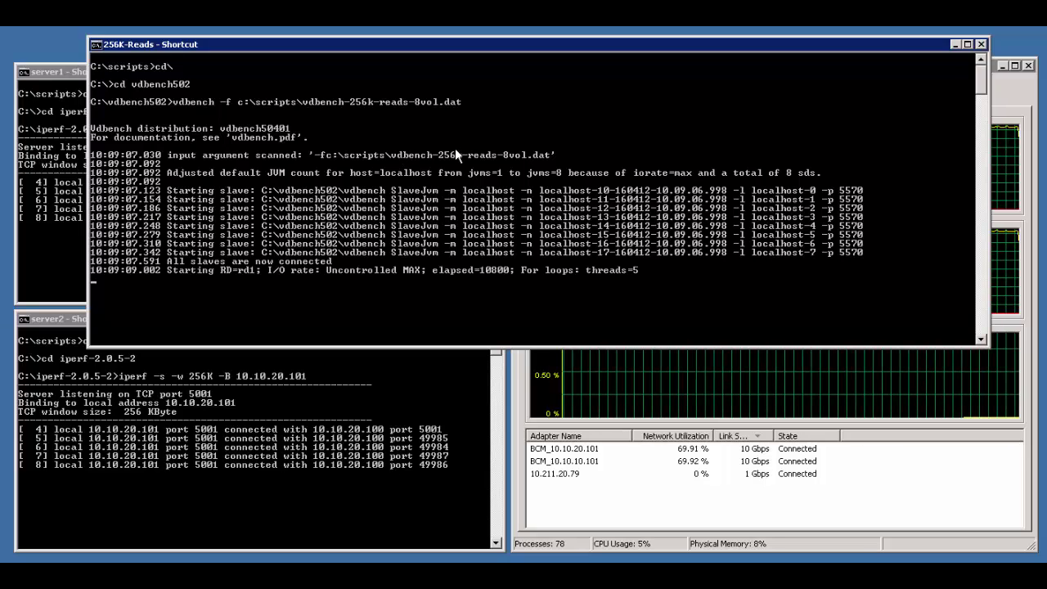
- Move the 256K-Reads vdbench window aside and compare its throughput with the adapters' network utilization in Task Manager
drag(489, 45, 413, 103)
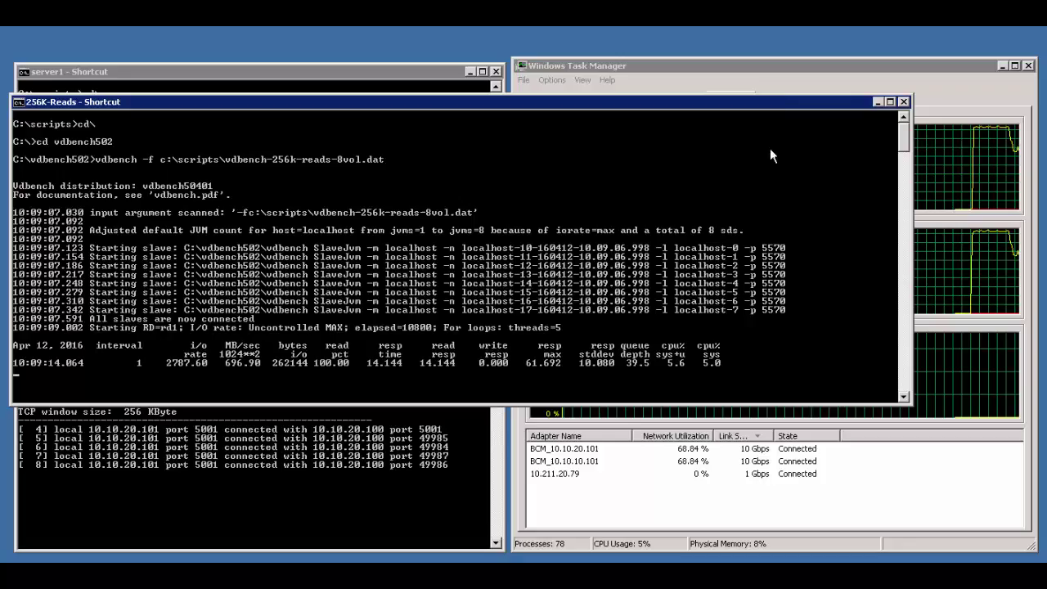
click(760, 70)
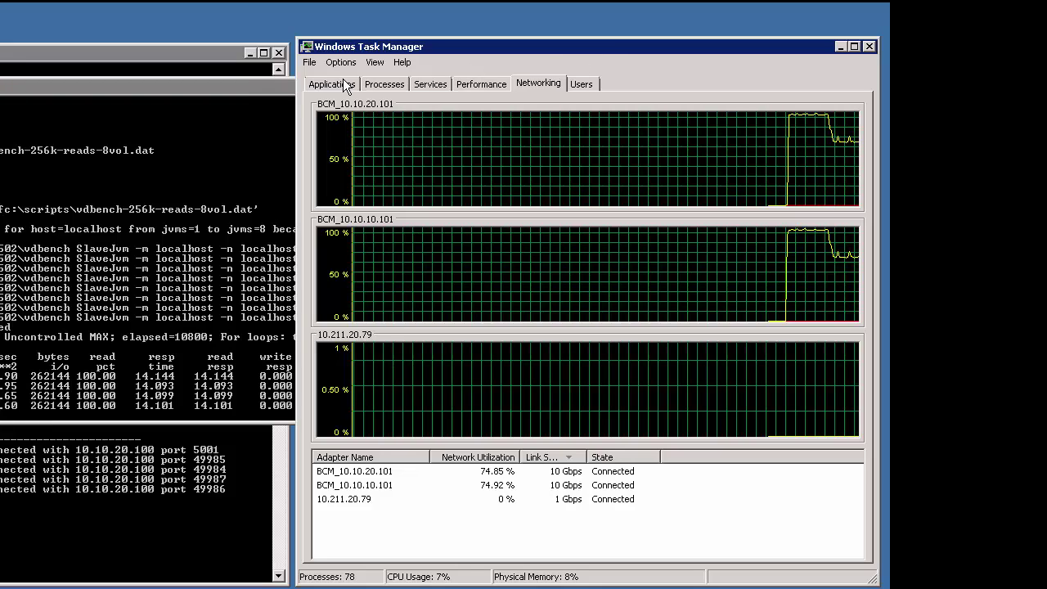
click(248, 89)
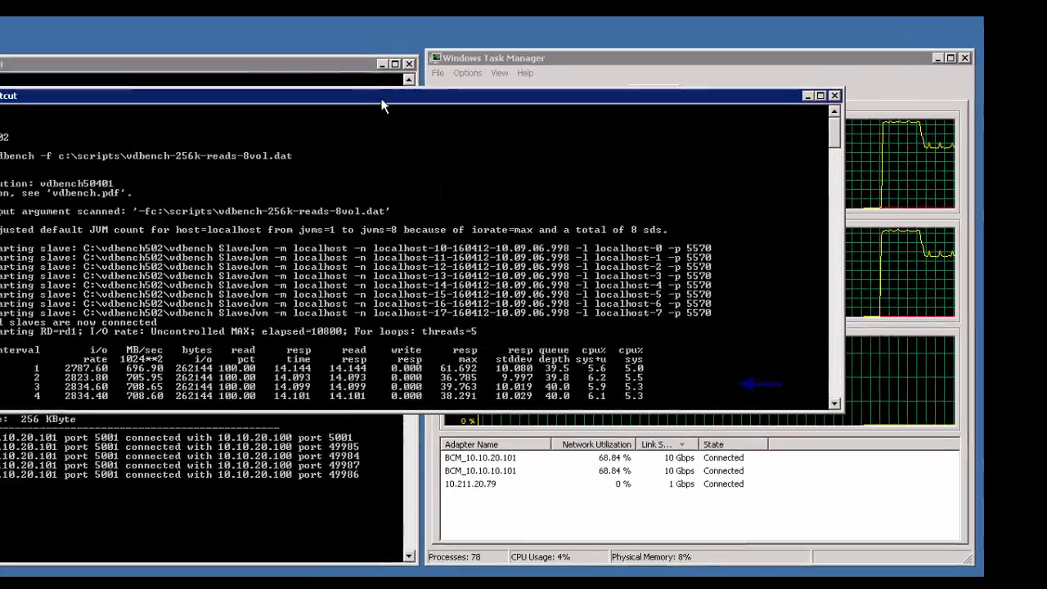